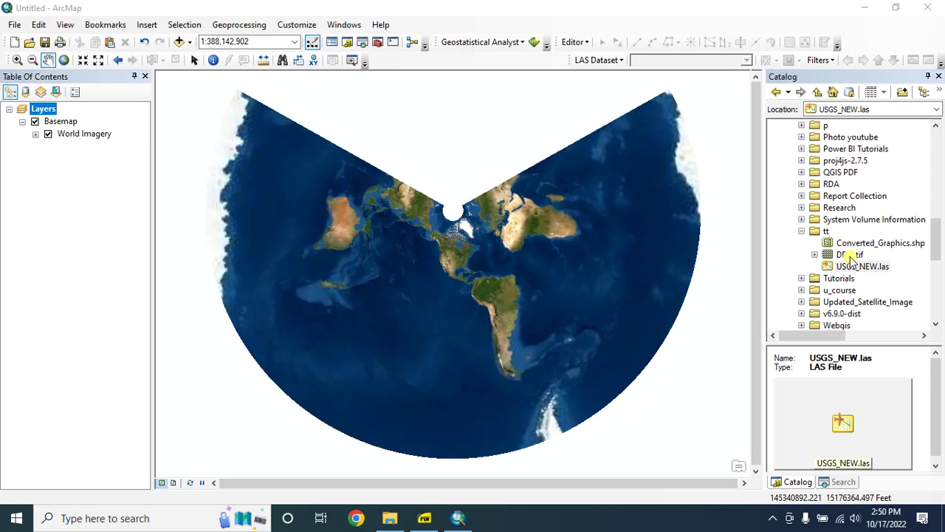
Drag DEM.tif onto the map and copy the USGS_NEW.las file
mouse_move(850, 258)
left_mouse_down()
mouse_move(407, 279)
mouse_move(419, 263)
left_mouse_up()
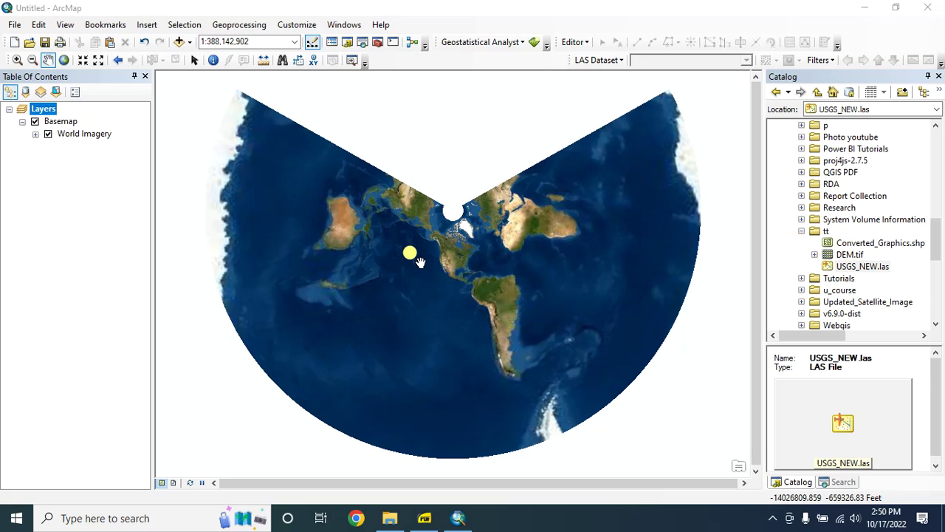
mouse_move(420, 263)
left_mouse_down()
mouse_move(503, 281)
mouse_move(465, 263)
mouse_move(529, 310)
left_mouse_up()
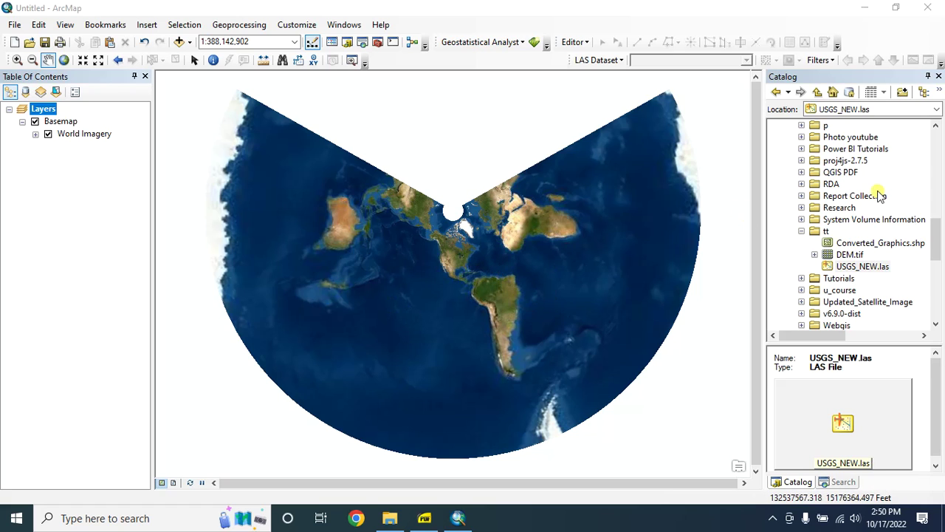
left_click(868, 271)
left_click_drag(868, 270, 859, 270)
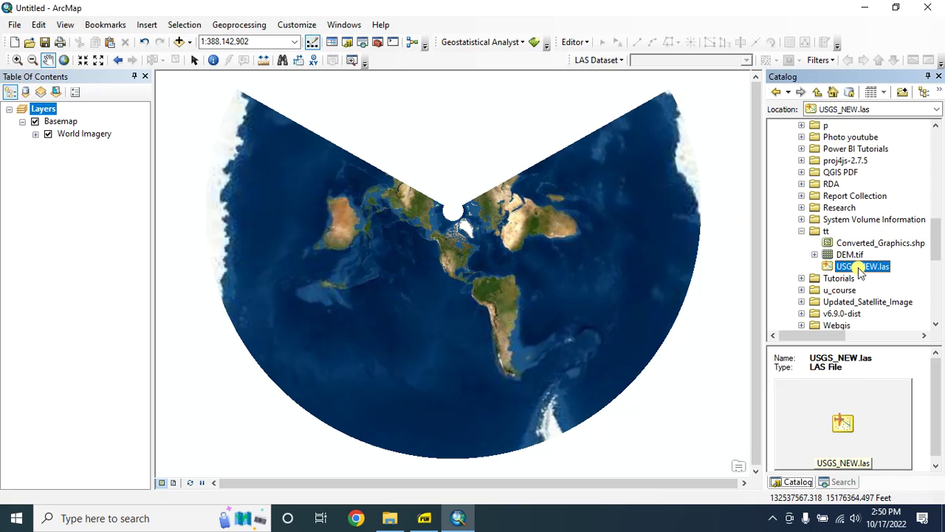
right_click(865, 270)
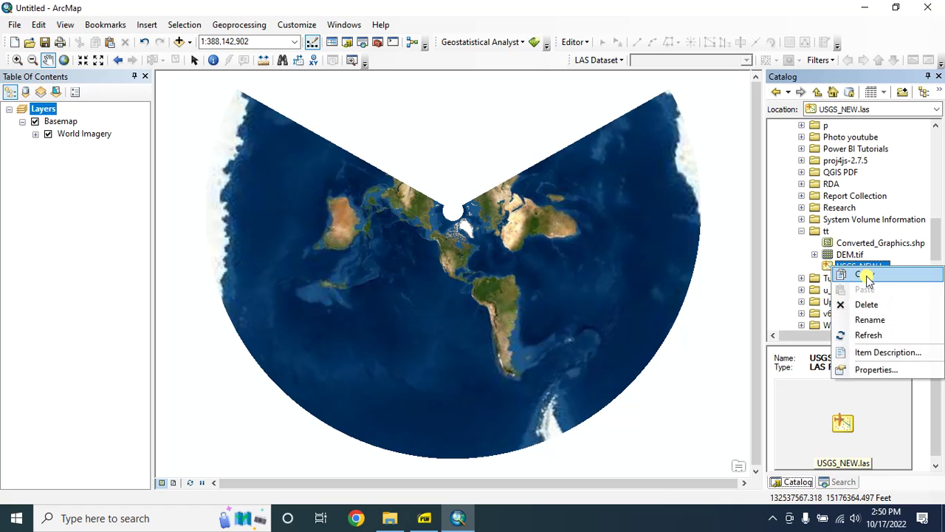
left_click(864, 272)
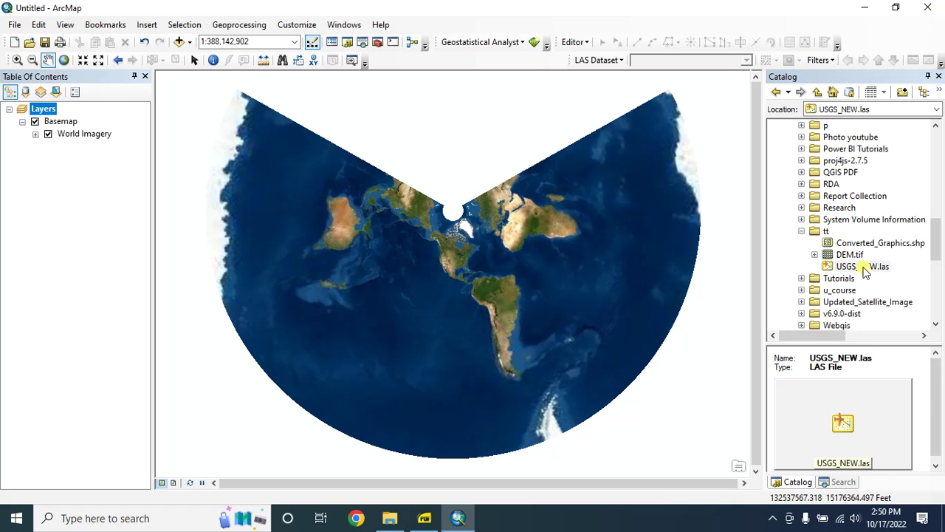
Paste the copy into the tt folder and add USGS_NEWCopy.las to the map
right_click(827, 233)
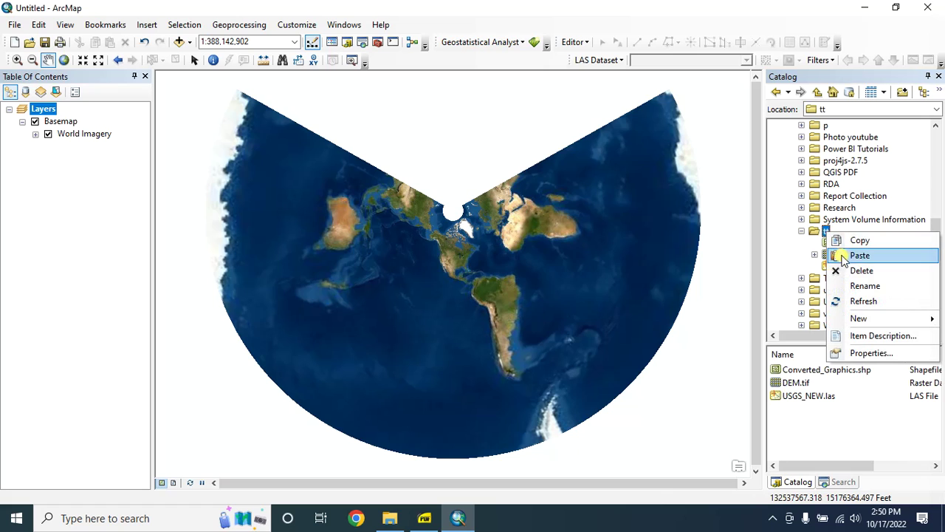
left_click(853, 256)
left_click(870, 280)
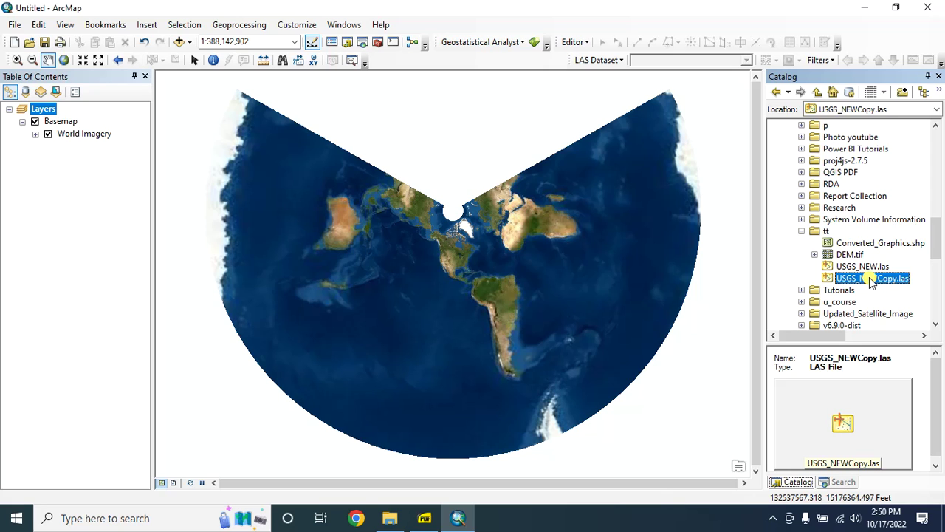
left_click_drag(871, 282, 72, 121)
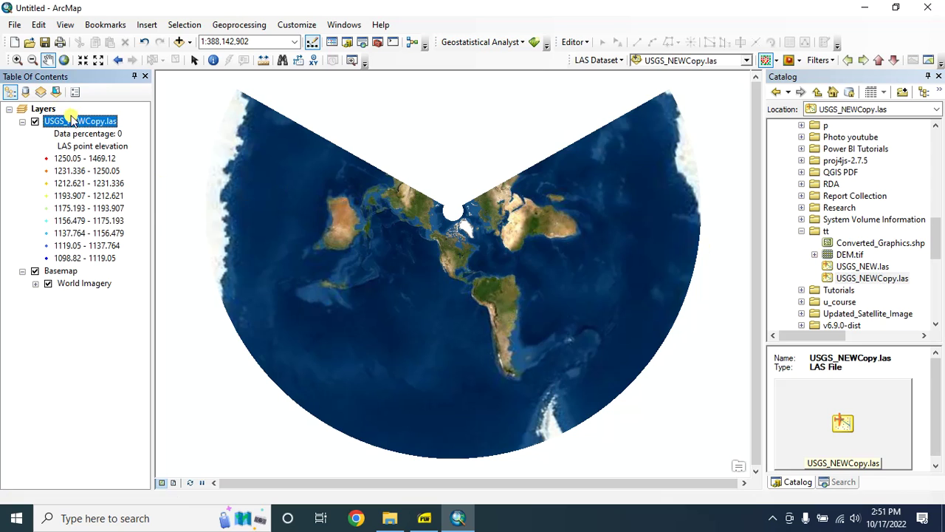
Zoom to the USGS_NEWCopy.las layer extent and review its Filter properties without changes
right_click(81, 124)
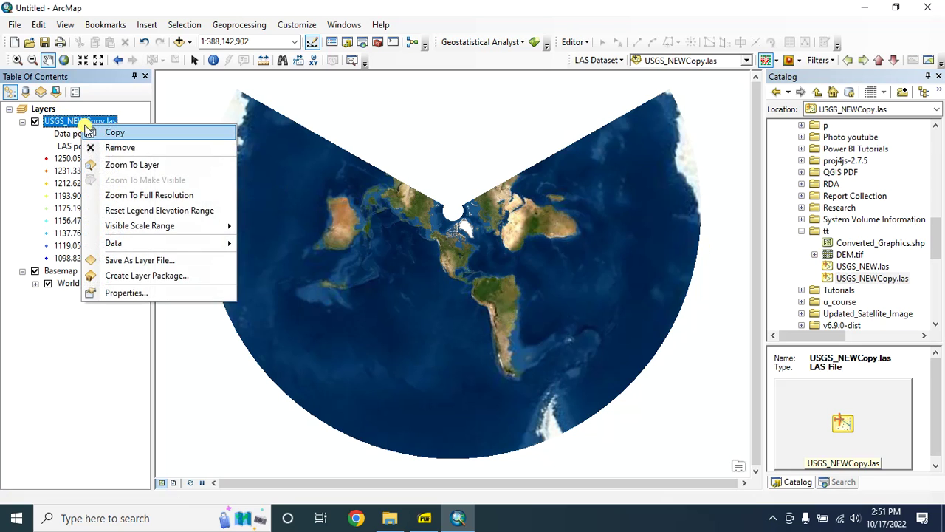
left_click(129, 165)
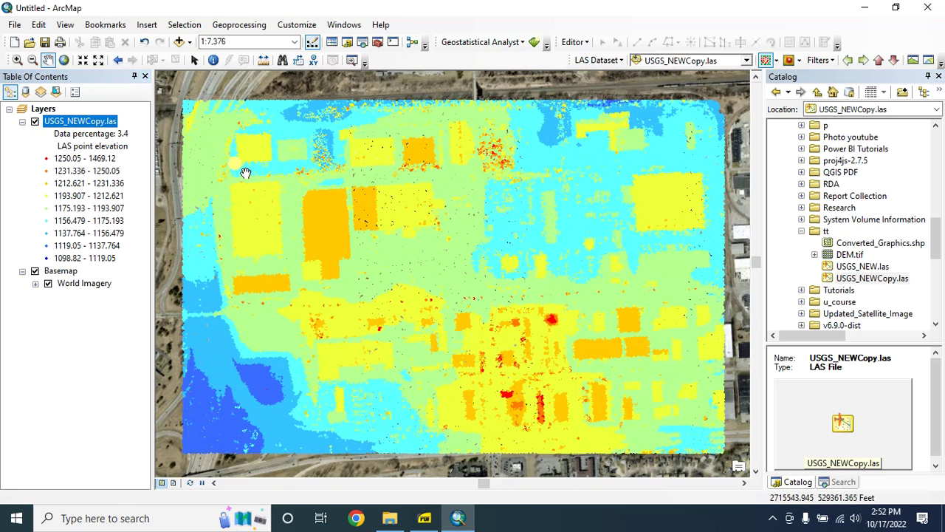
right_click(102, 122)
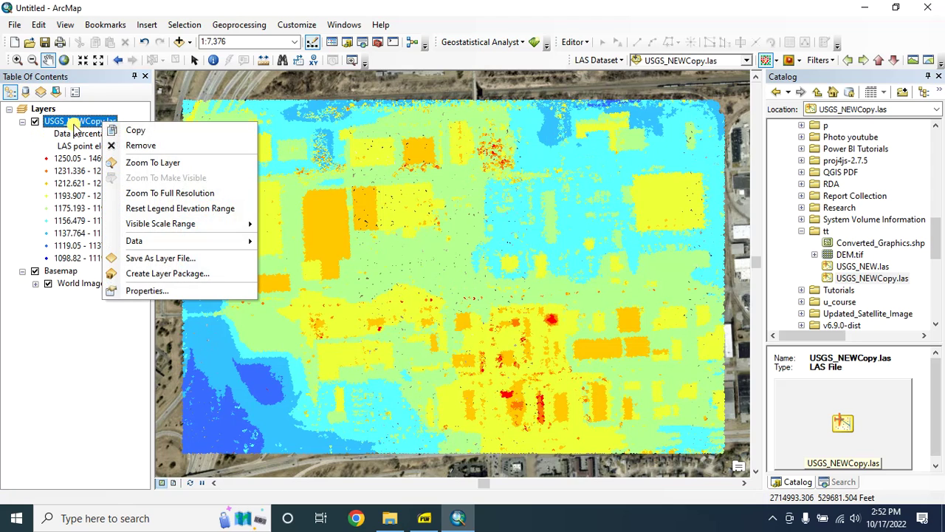
left_click(133, 289)
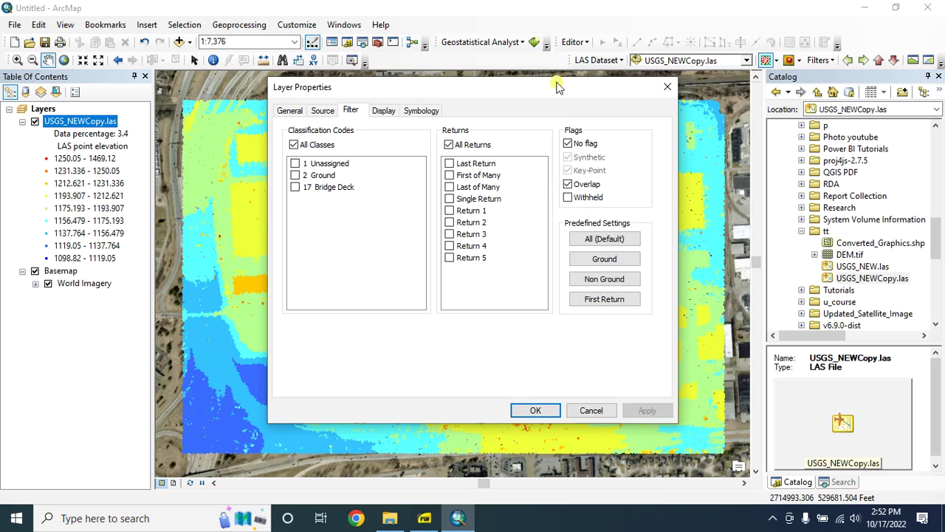
left_click_drag(530, 94, 456, 84)
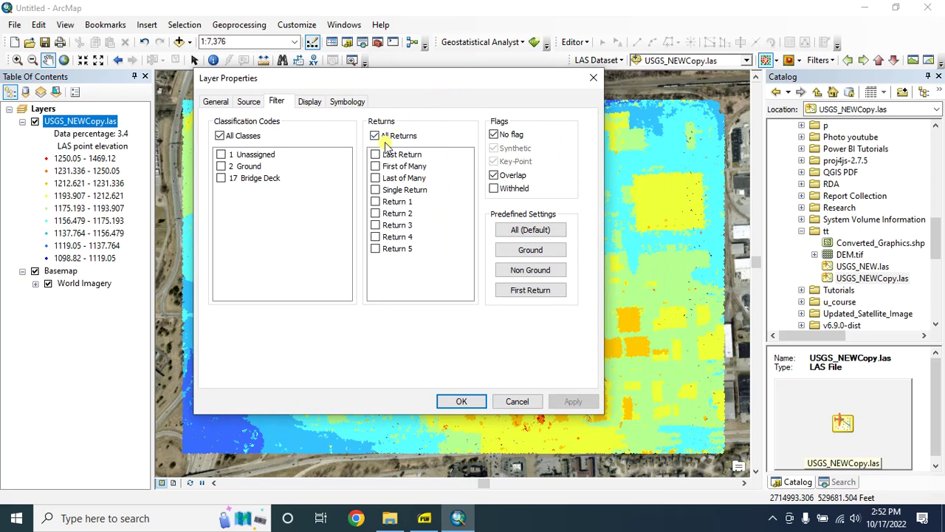
left_click(593, 77)
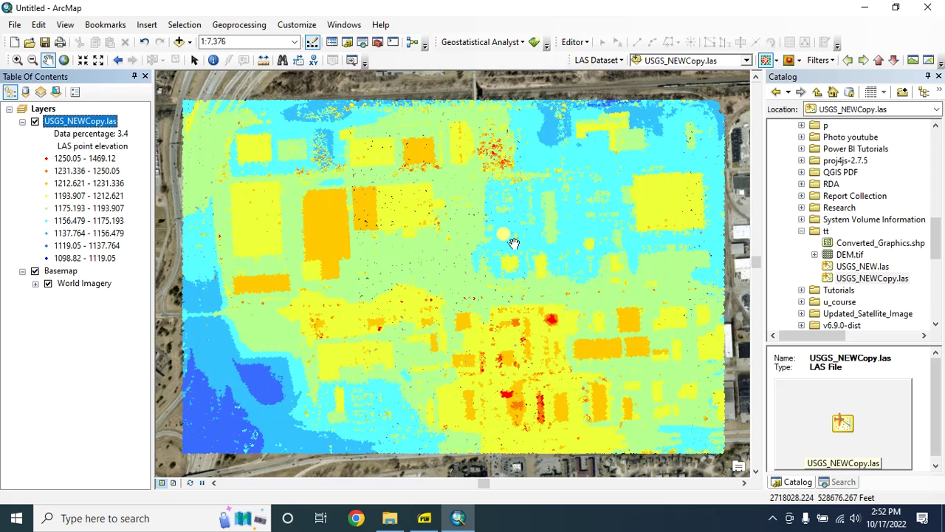
left_click(844, 481)
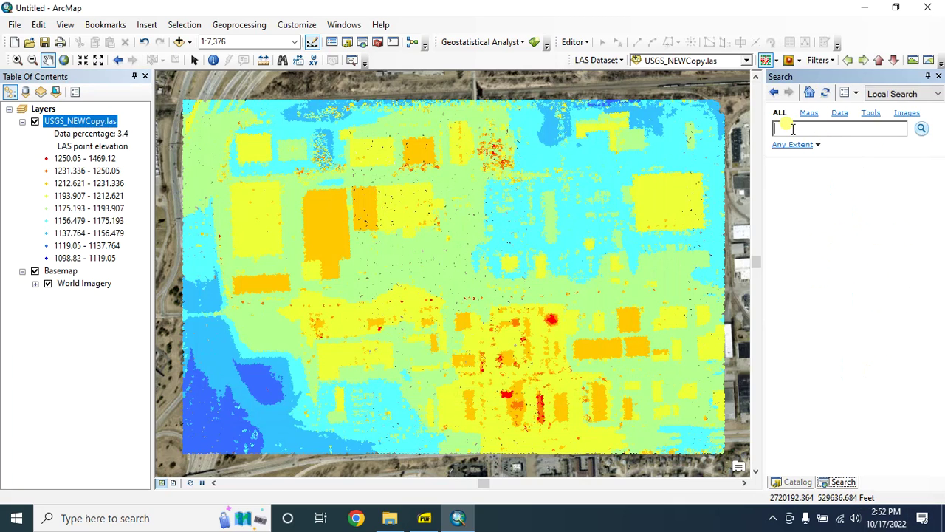
Search for 'make las layer' and launch the Make LAS Dataset Layer result
type("make las")
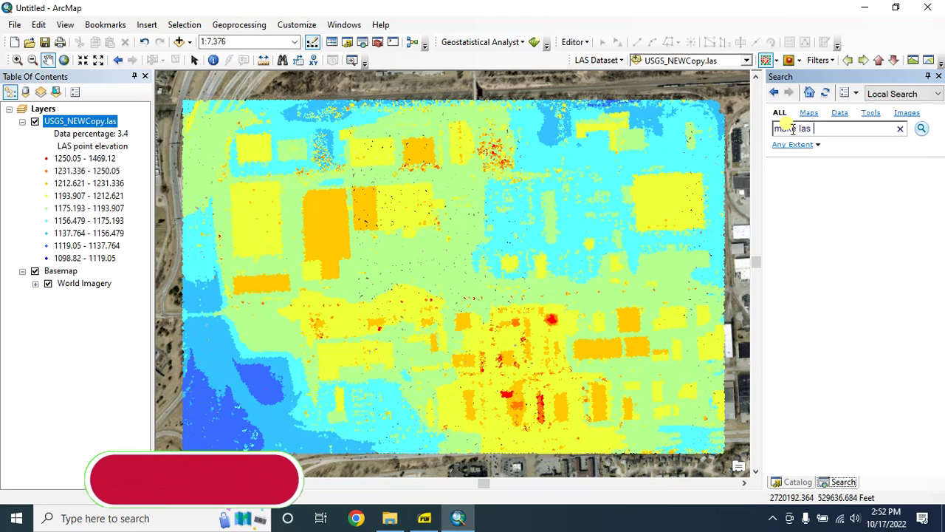
type(" layer")
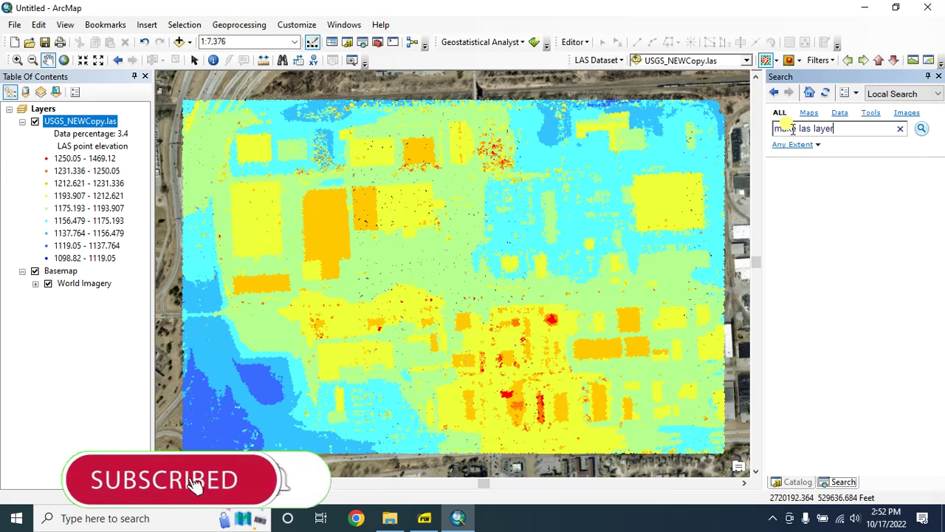
key("Return")
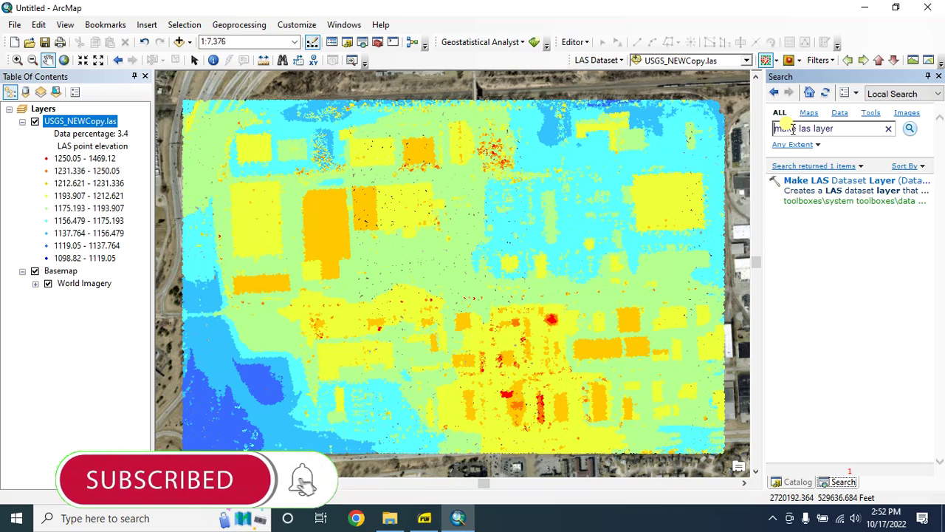
left_click(829, 184)
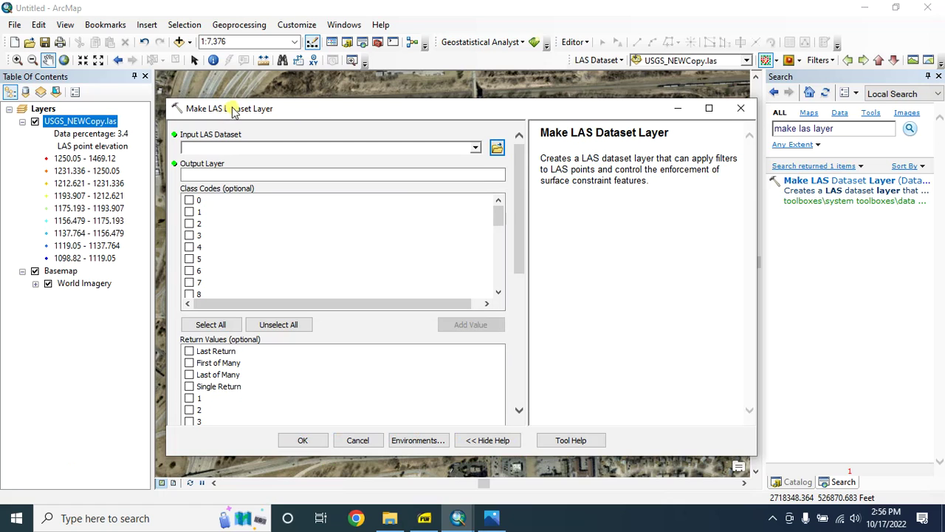
Choose USGS_NEWCopy.las as the input LAS dataset and name the output layer First Return
left_click_drag(289, 111, 305, 369)
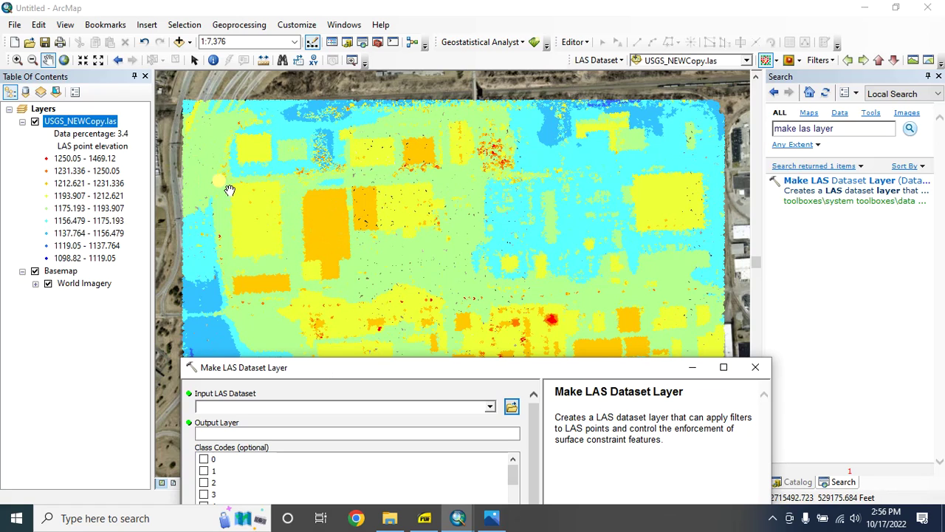
left_click_drag(433, 374, 423, 104)
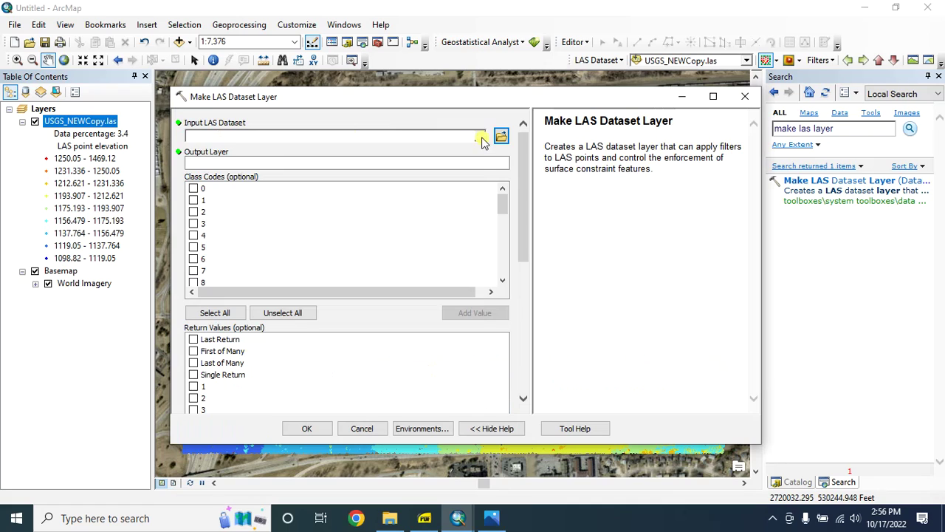
left_click(482, 142)
left_click(235, 152)
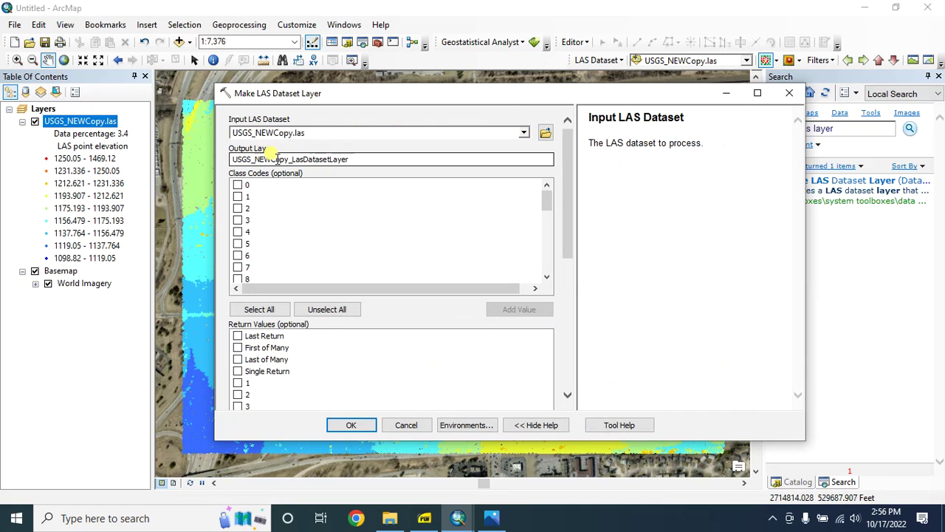
left_click_drag(355, 158, 188, 161)
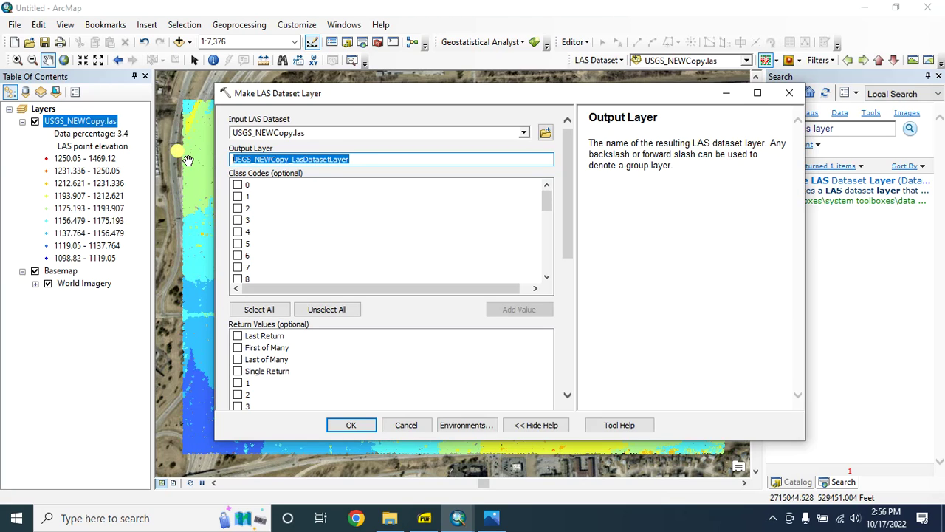
type("First_Return")
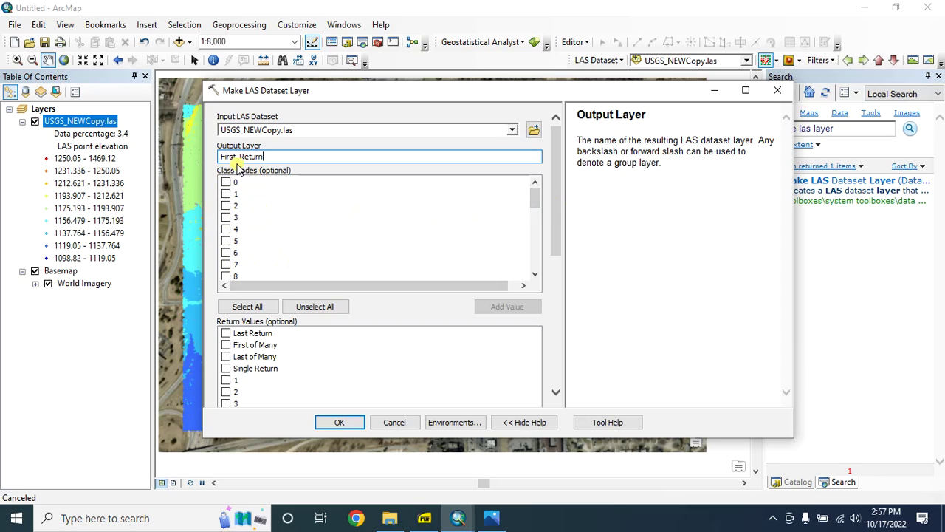
Keep only First of Many and return 1 points, then view the lidar returns diagram 11.png
left_click_drag(554, 232, 562, 268)
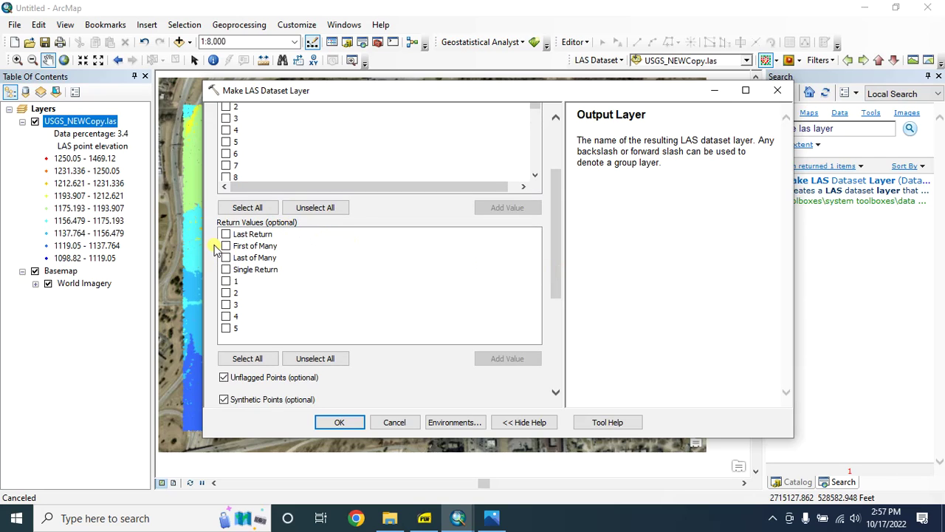
left_click(225, 246)
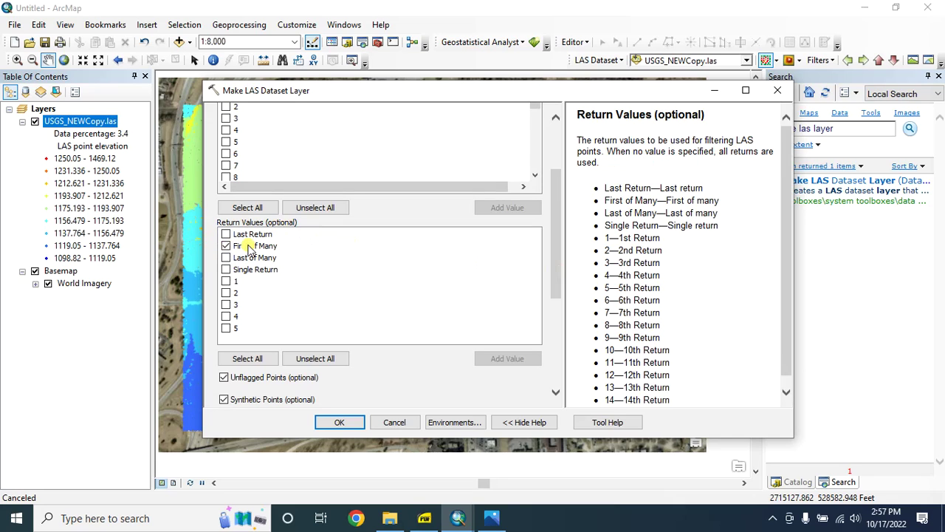
left_click(226, 281)
scroll(262, 283, "up", 3)
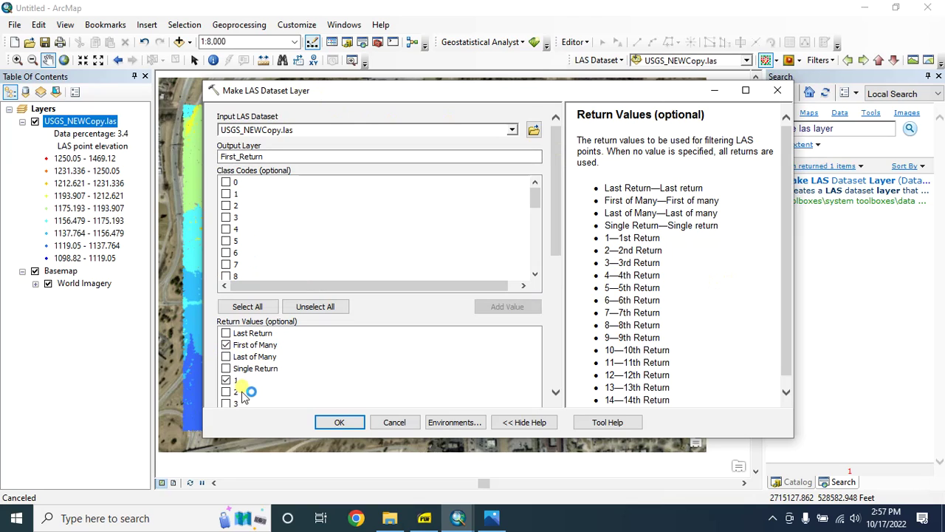
left_click(235, 381)
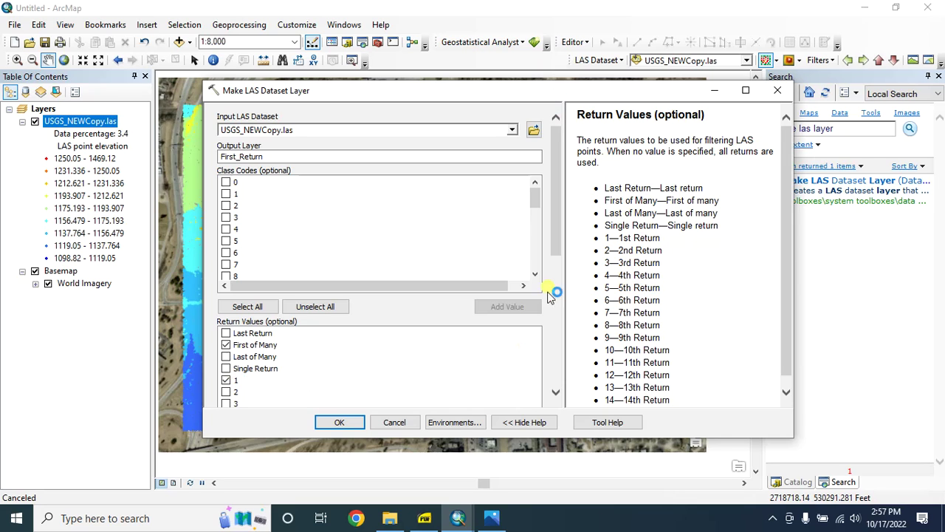
left_click(501, 515)
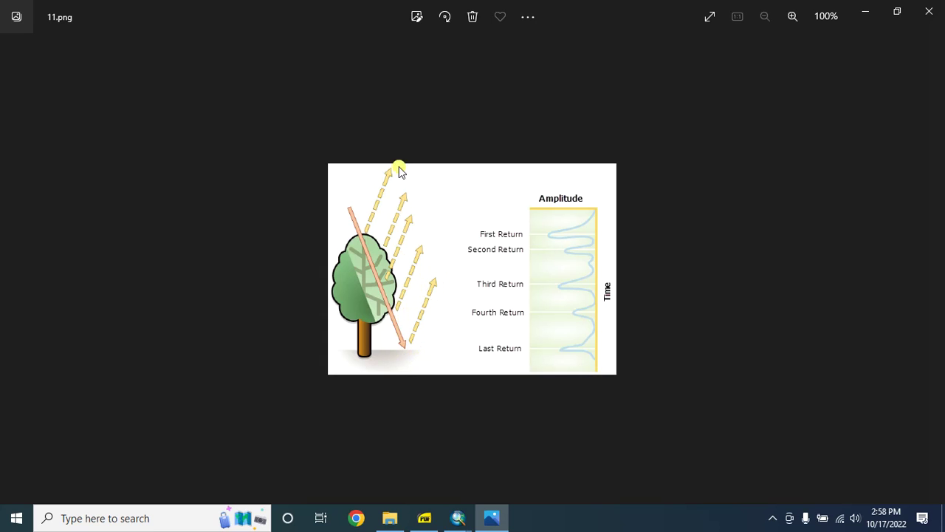
Run Make LAS Dataset Layer to create First_Return and hide the USGS_NEWCopy.las layer
left_click(866, 12)
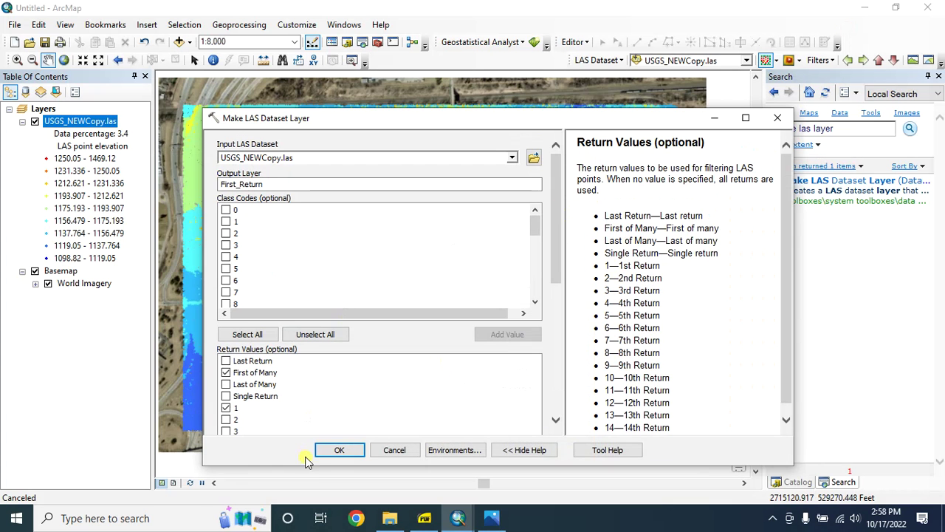
left_click(332, 450)
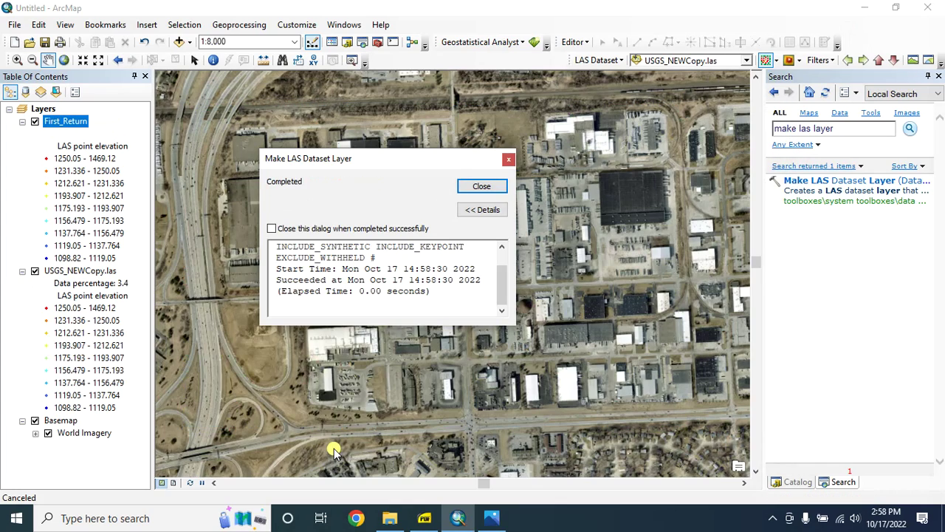
left_click(484, 189)
left_click(35, 271)
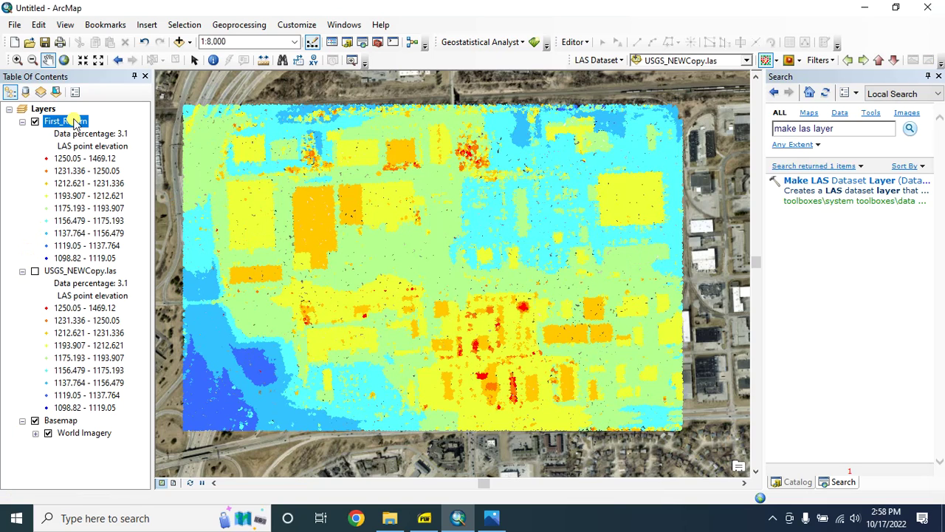
right_click(56, 122)
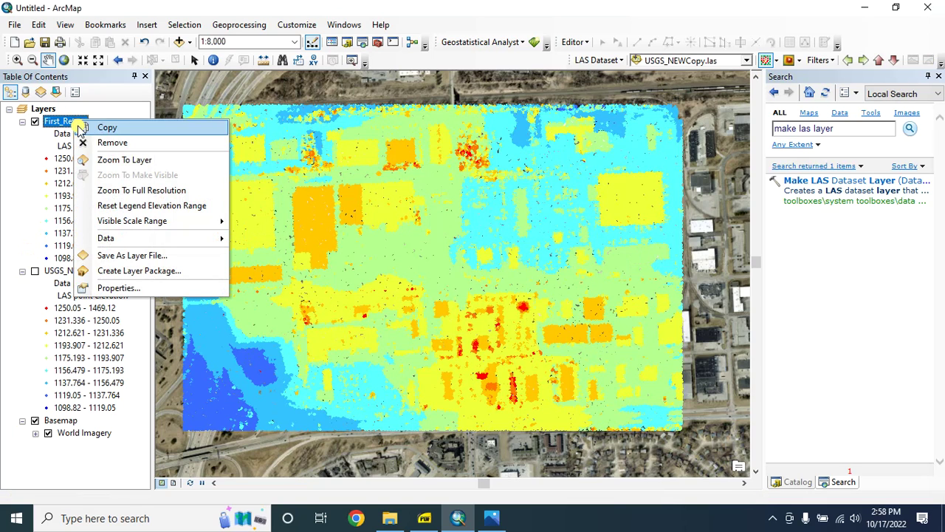
Confirm in First_Return's properties that it filters First of Many and return 1
left_click(103, 271)
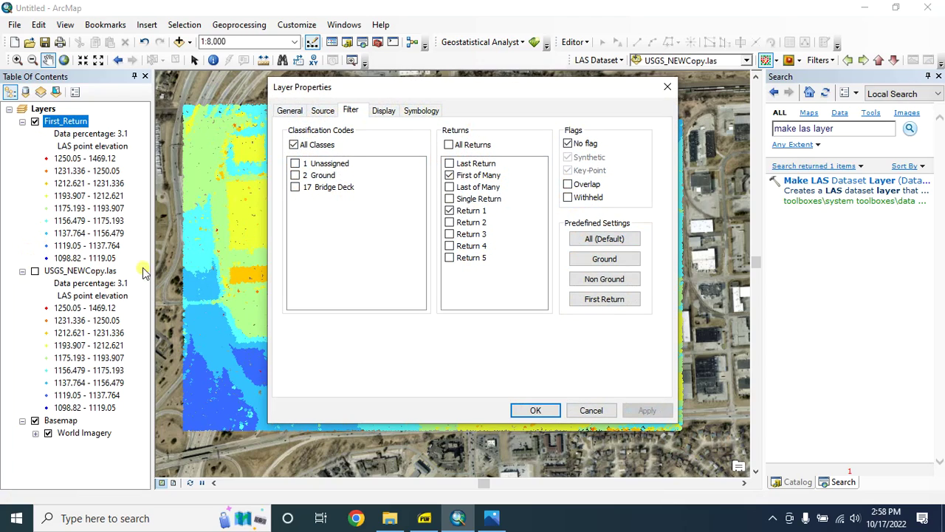
left_click_drag(387, 92, 337, 92)
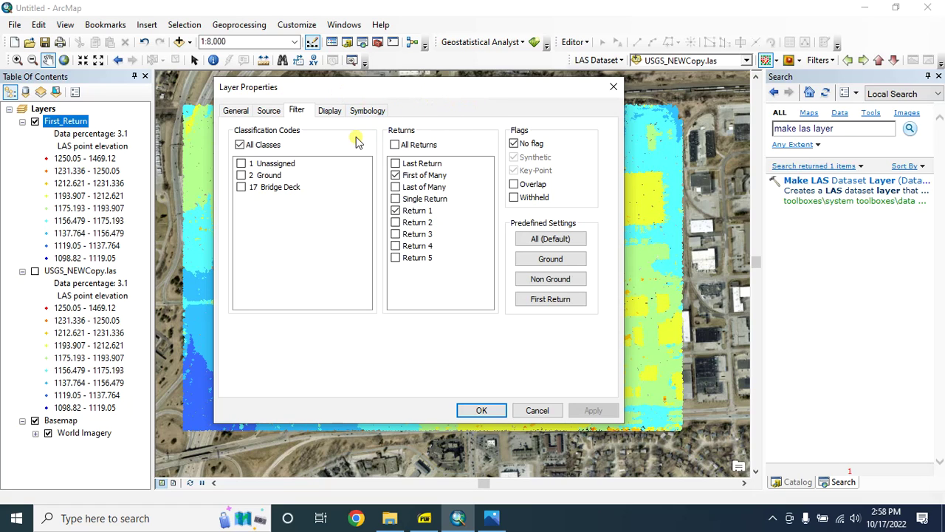
left_click(611, 89)
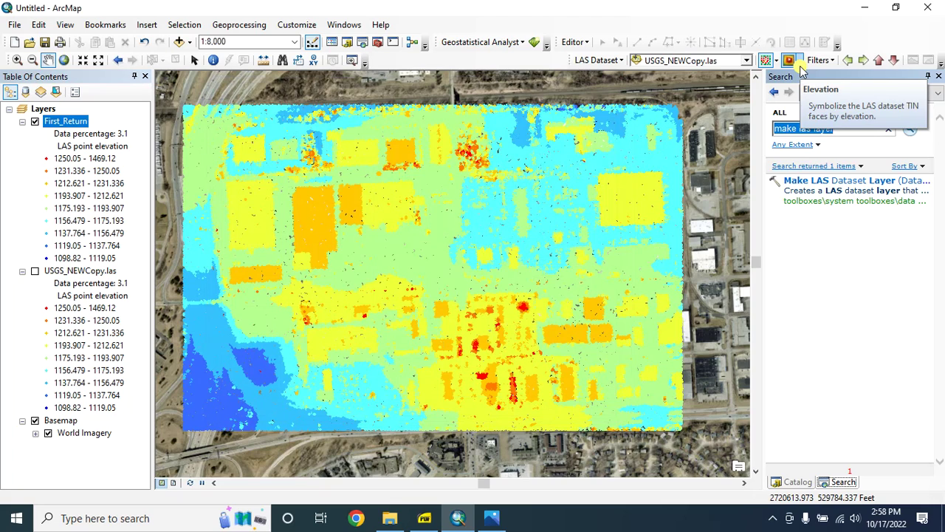
Search 'las to raster' and pick the LAS Dataset To Raster tool
type("las to raster")
key("Return")
left_click(821, 258)
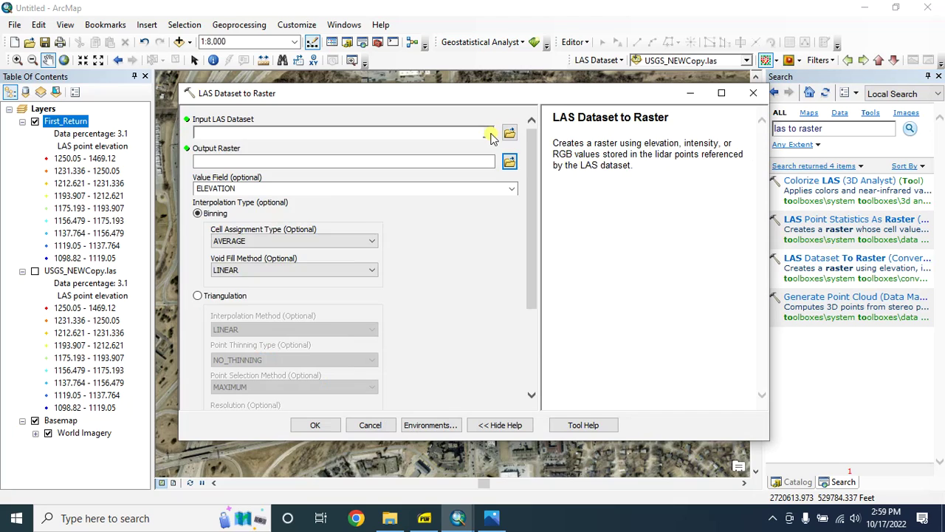
Use First_Return as the input and save the output raster as DSM.tif
left_click(459, 132)
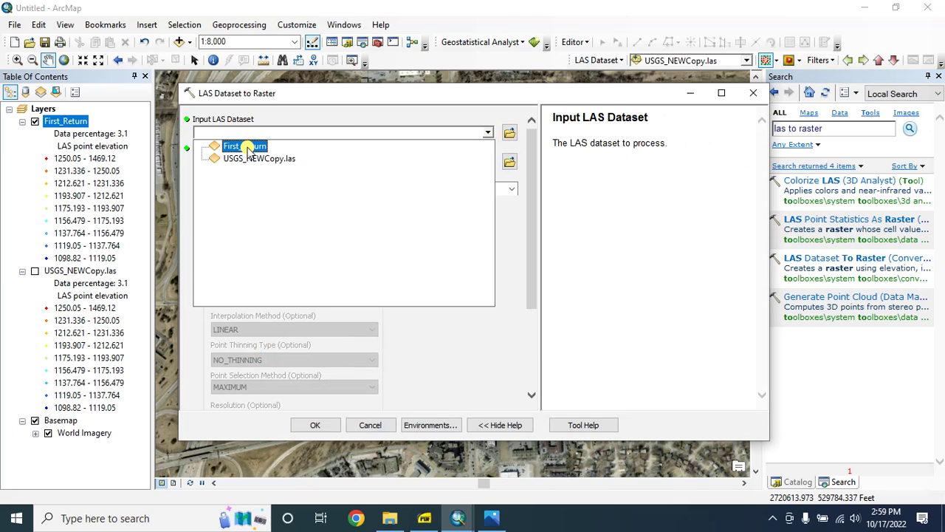
left_click(243, 146)
left_click_drag(248, 133, 194, 133)
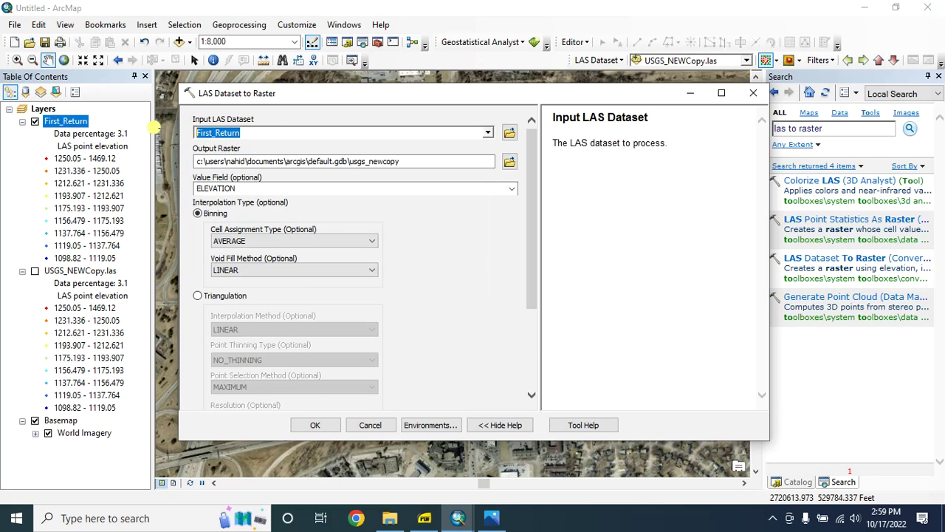
left_click(509, 161)
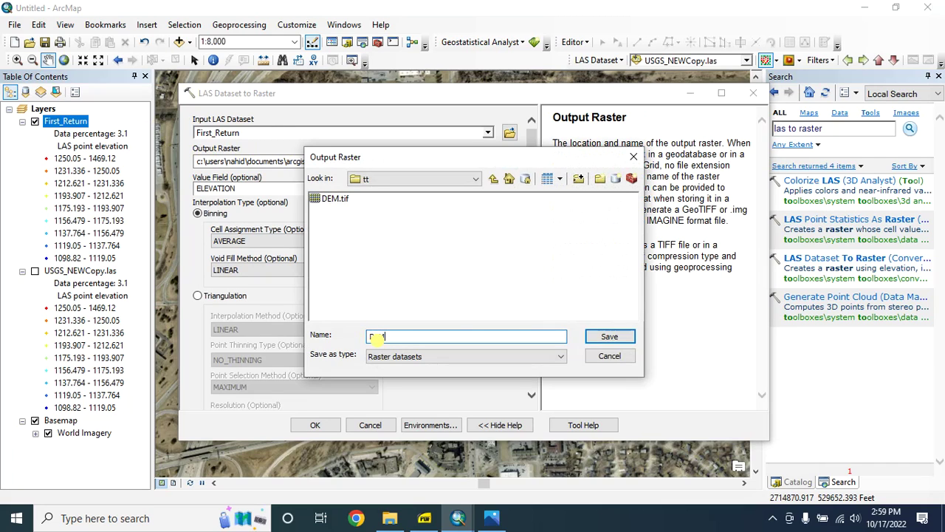
left_click(608, 336)
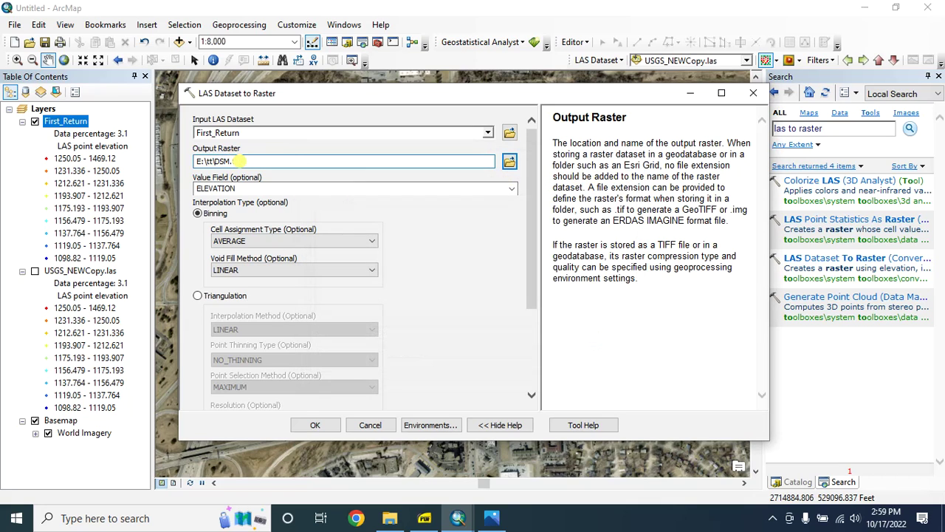
Set Triangulation with NATURAL_NEIGHBOR, NO_THINNING, FLOAT output and CELLSIZE sampling of 10
left_click(196, 189)
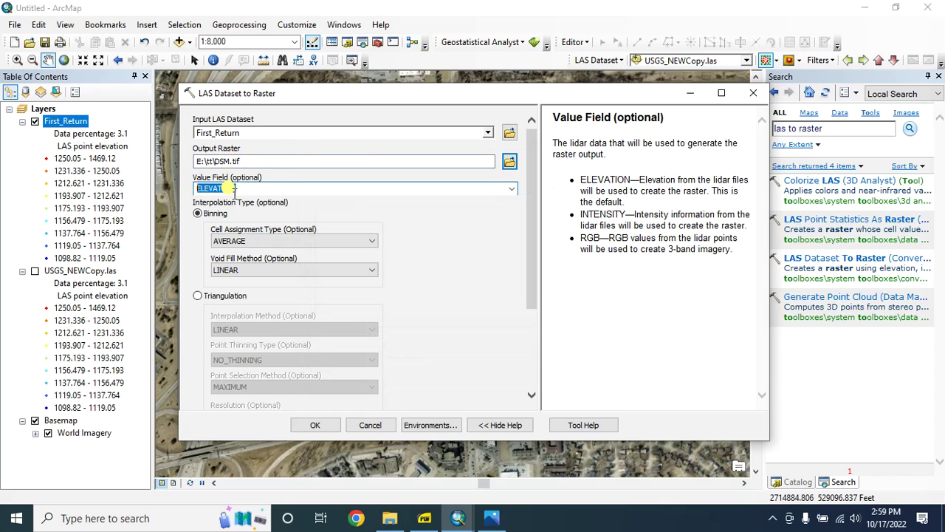
left_click(196, 298)
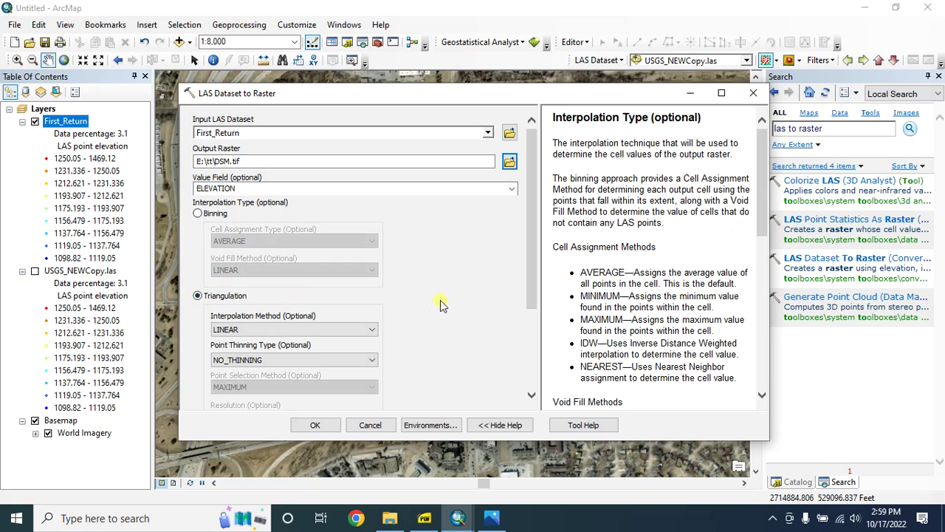
left_click_drag(533, 256, 532, 306)
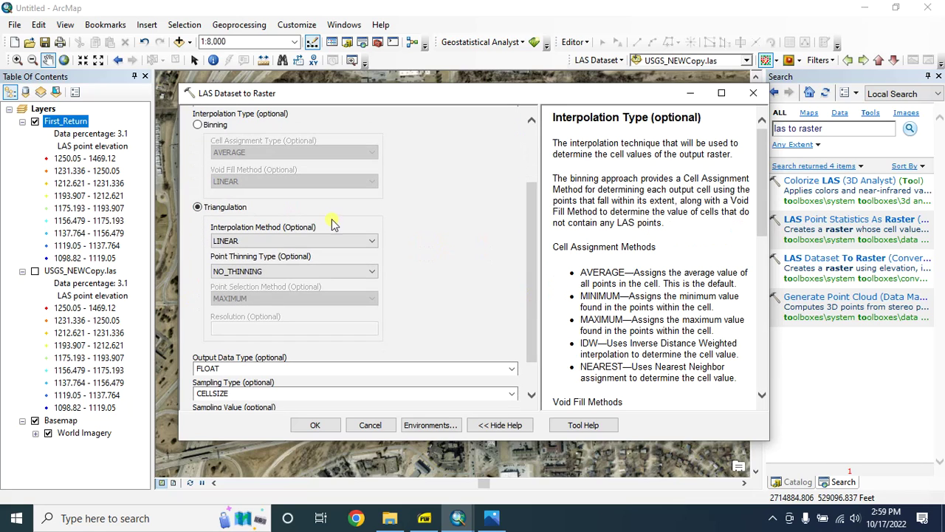
left_click(366, 241)
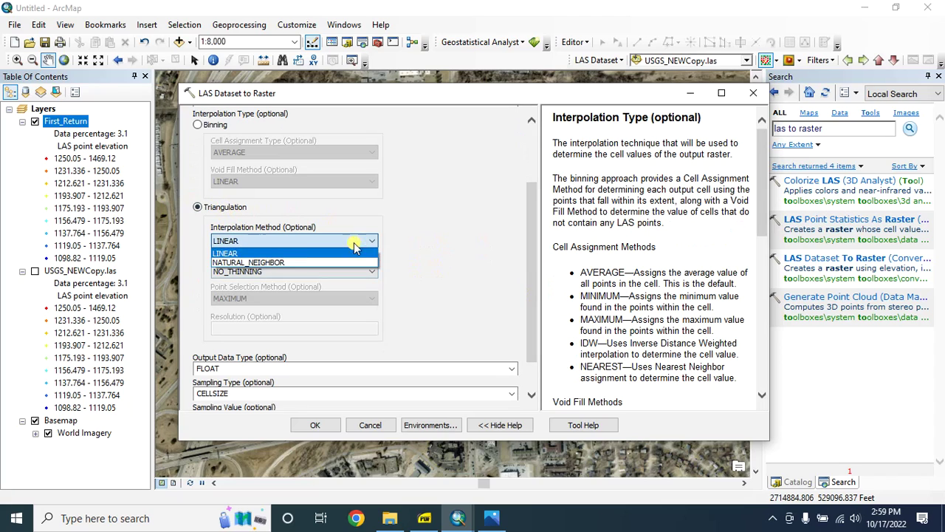
left_click(246, 261)
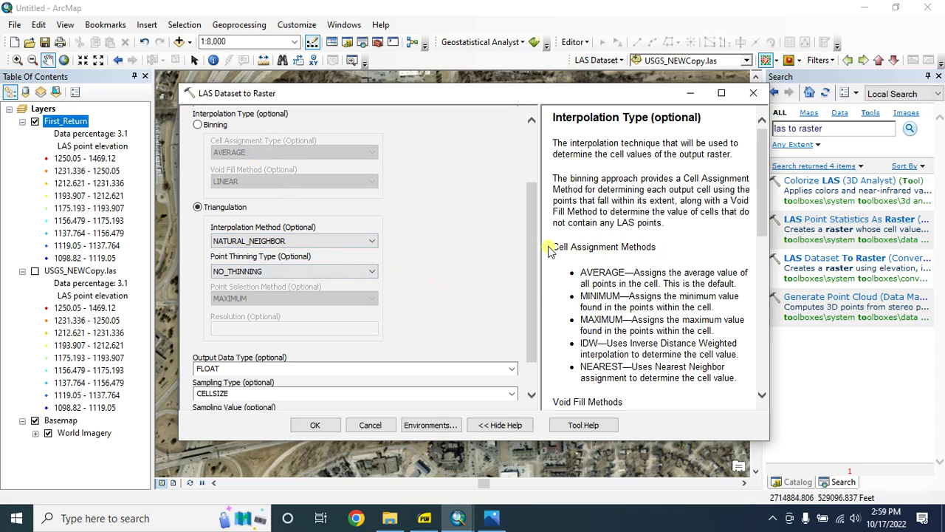
left_click_drag(559, 248, 695, 378)
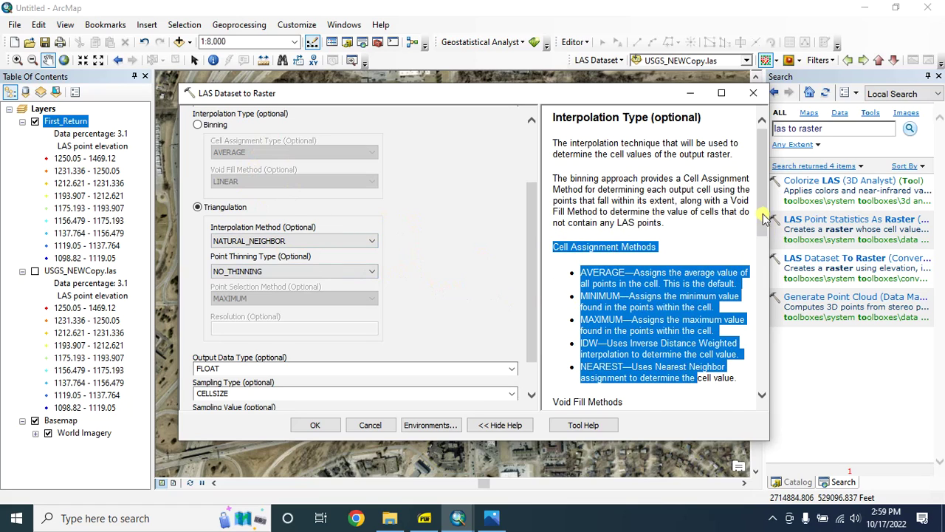
left_click_drag(764, 218, 749, 292)
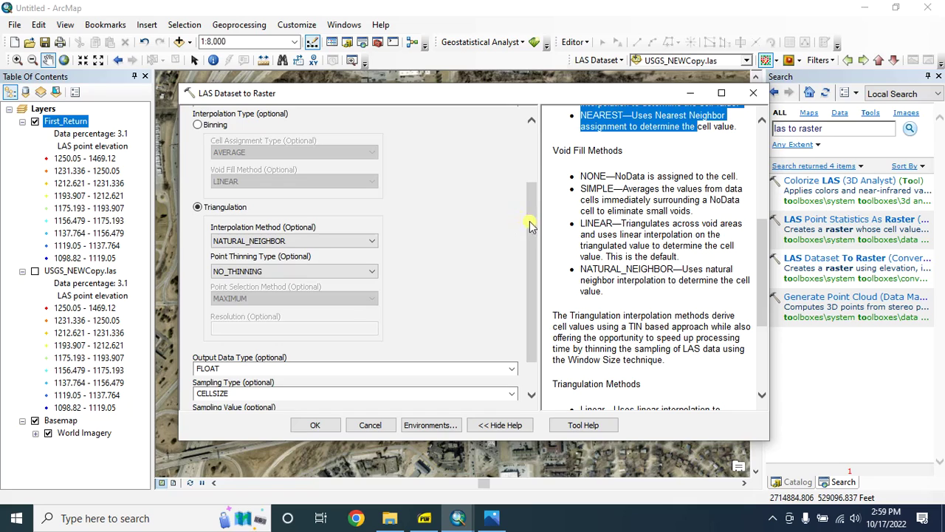
left_click_drag(530, 225, 530, 249)
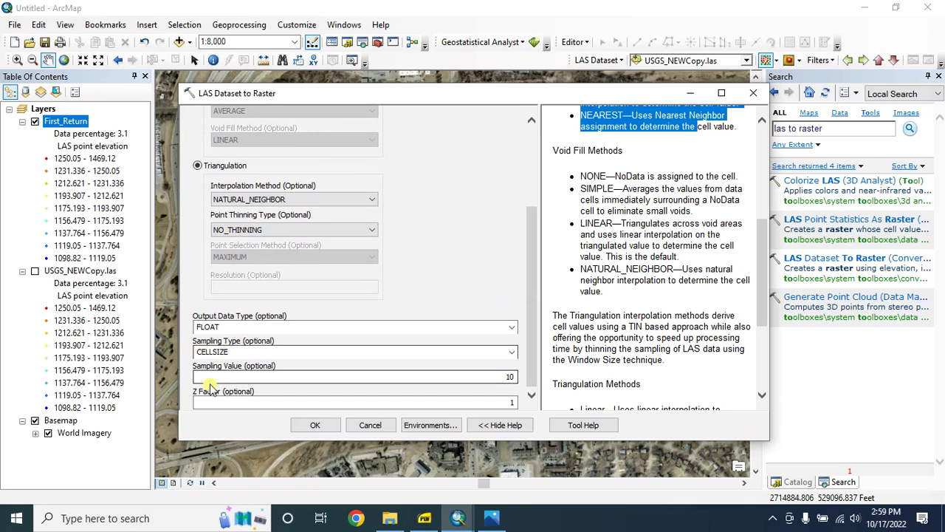
left_click(501, 378)
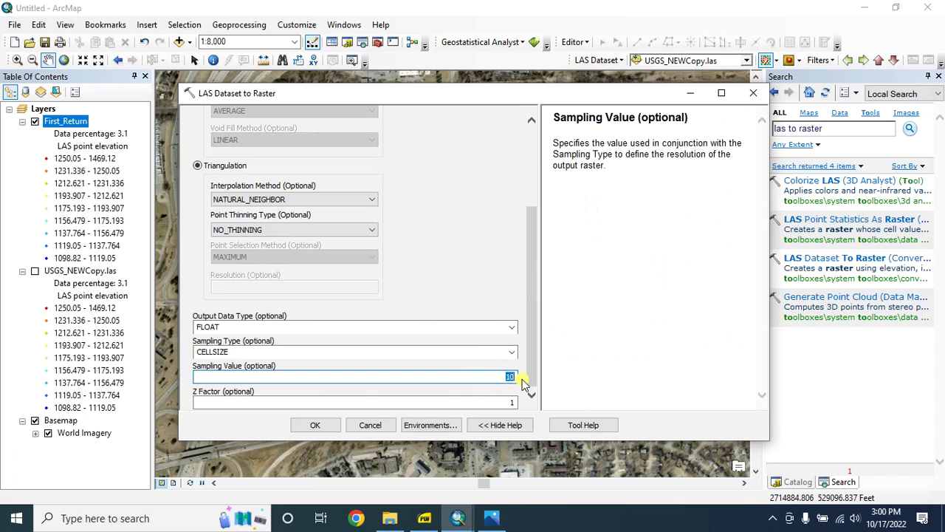
left_click(796, 481)
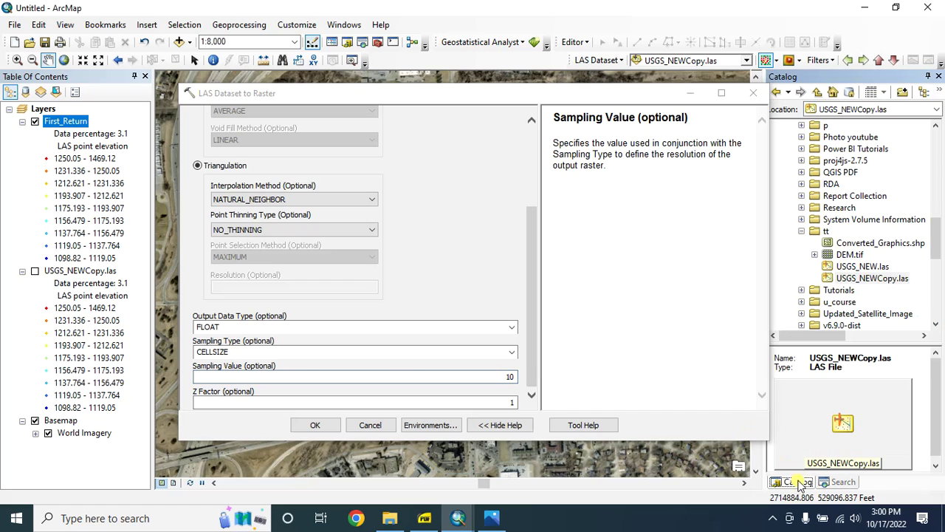
Check USGS_NEWCopy.las point spacing and extent in its file properties
right_click(861, 279)
left_click(870, 384)
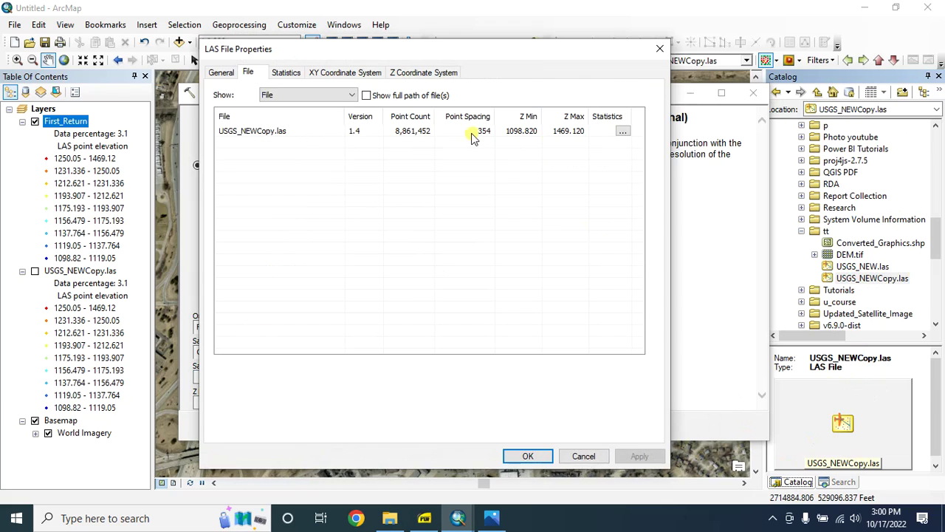
left_click(221, 72)
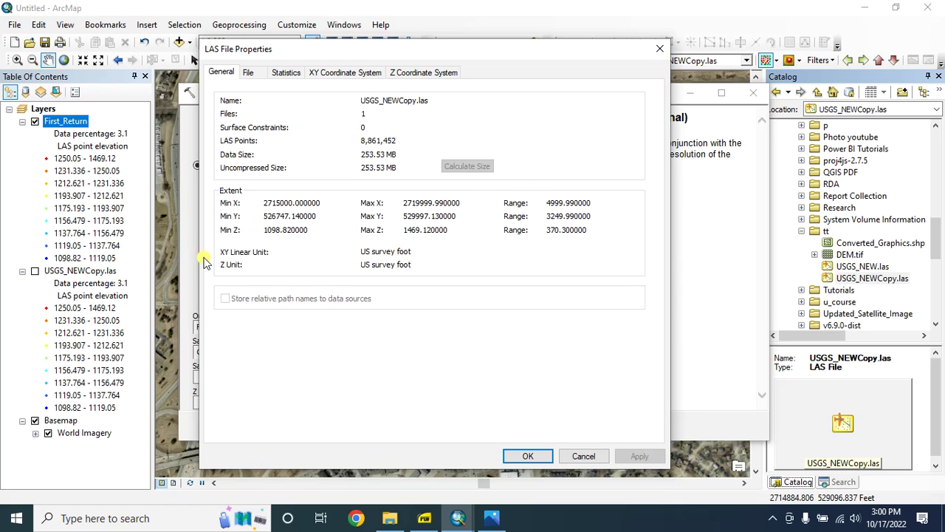
left_click(659, 48)
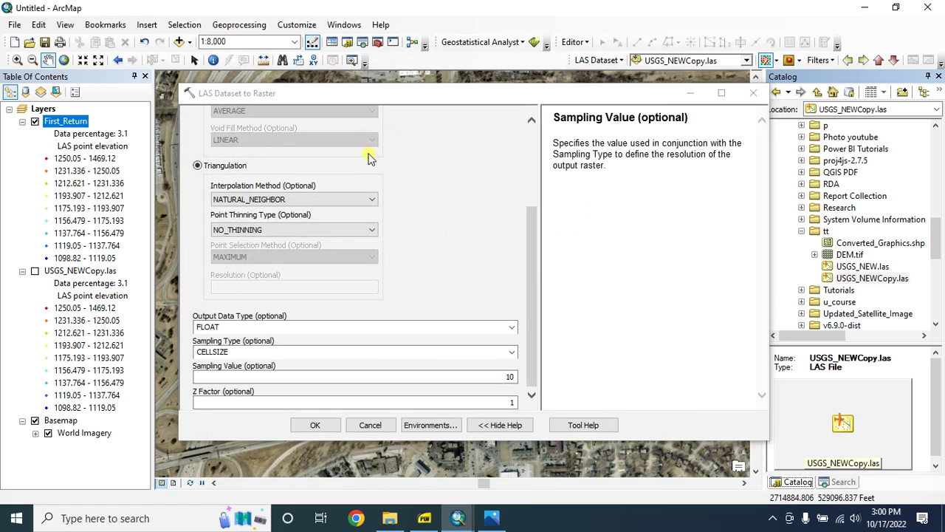
Change the sampling value to 1.5 and run the conversion to create DSM.tif
double_click(508, 377)
type("1")
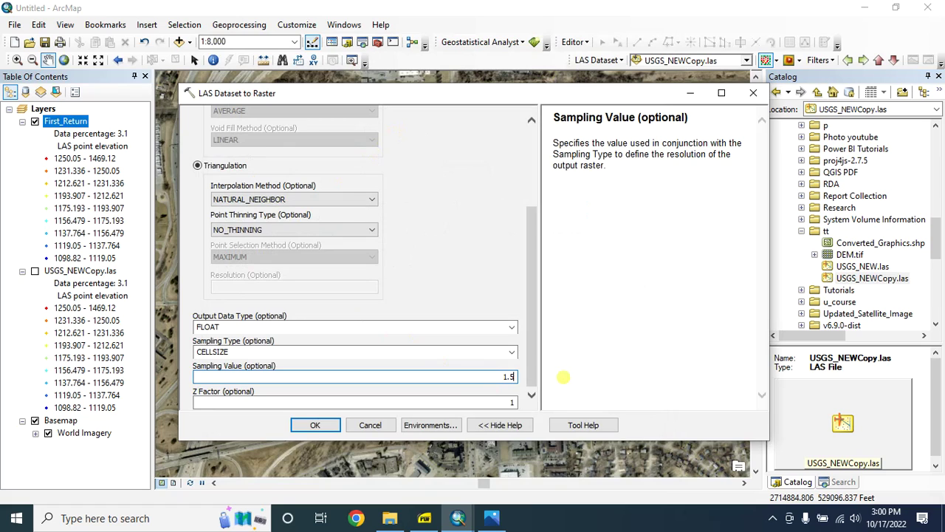
type(".5")
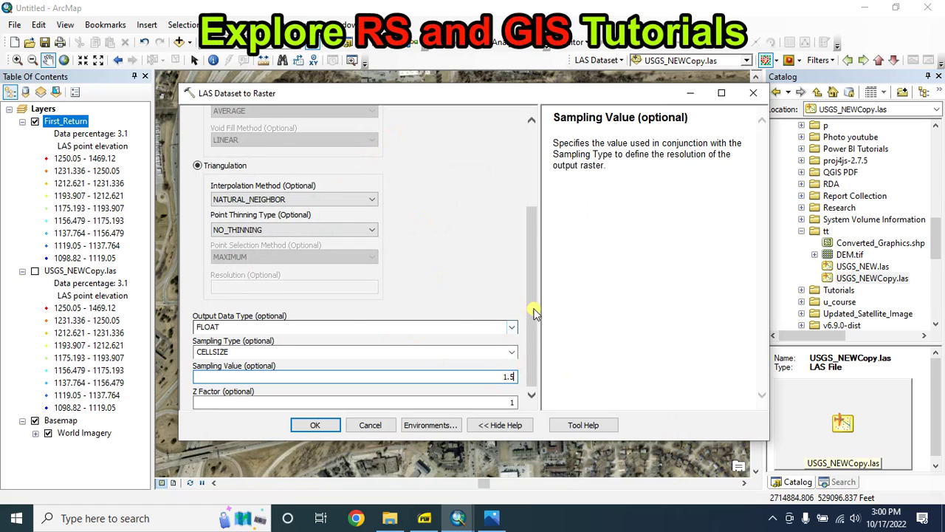
left_click(317, 427)
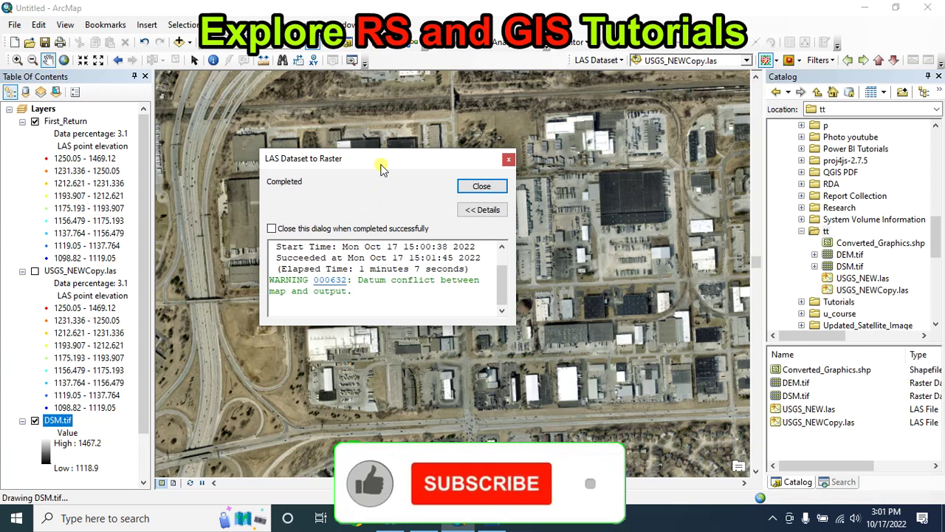
left_click_drag(387, 164, 411, 166)
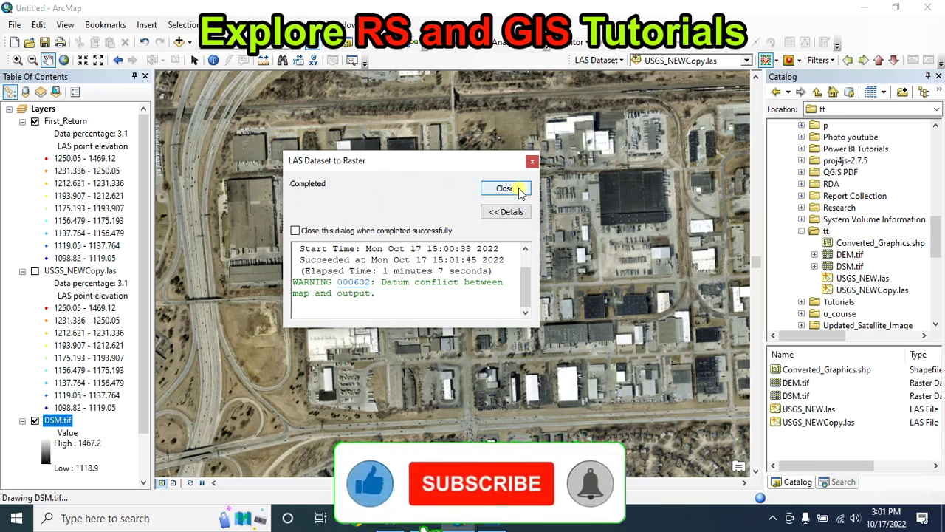
left_click(504, 189)
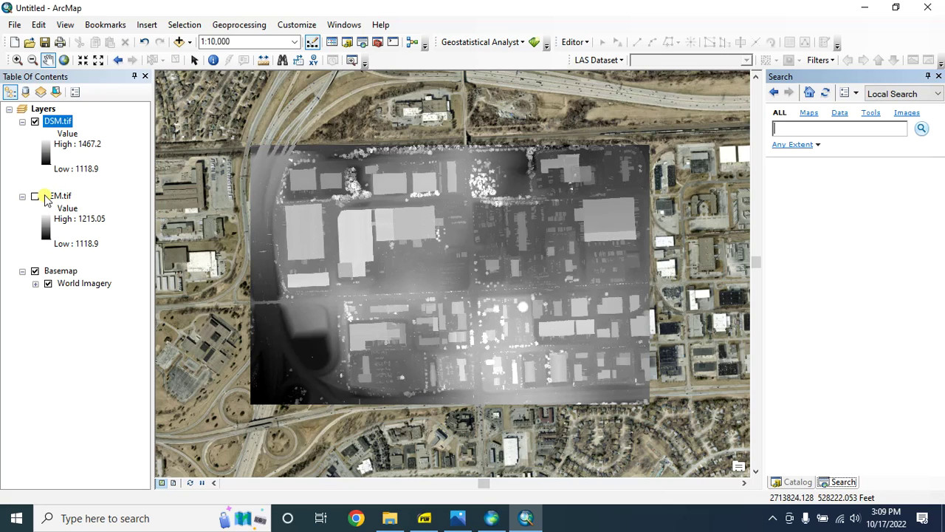
Show the Catalog and start a tool search for the Raster Calculator
left_click(796, 482)
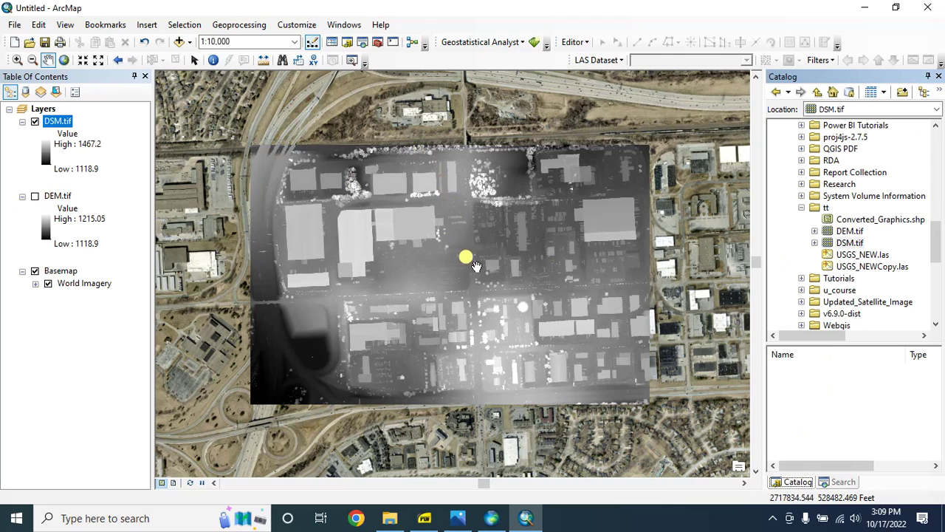
key("ctrl+f")
type("raster calculator")
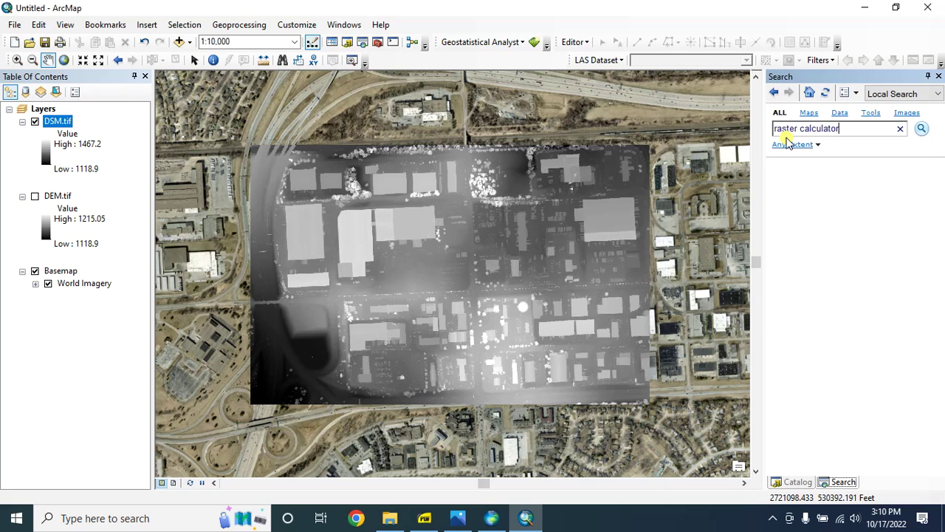
Run Raster Calculator with ("DSM.tif" - "DEM.tif") to create E:\tt\nDSM.tif
key("Return")
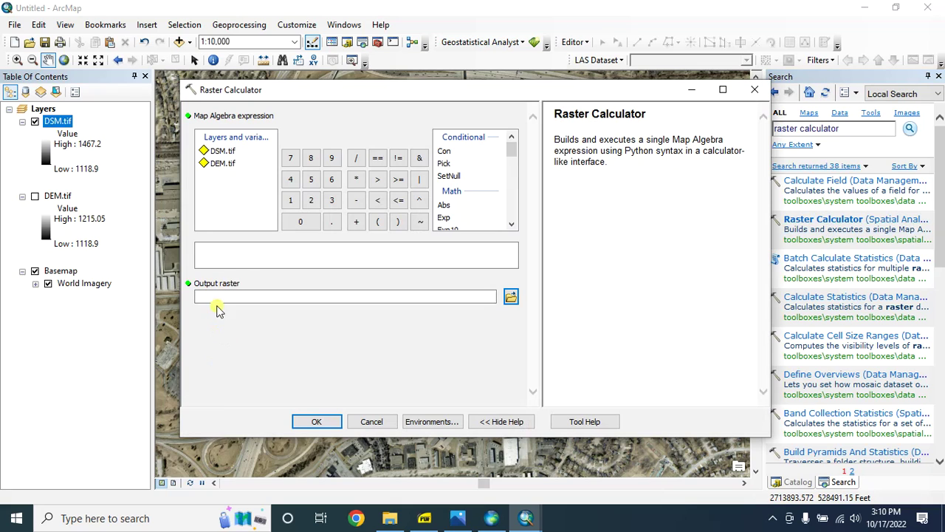
left_click(201, 252)
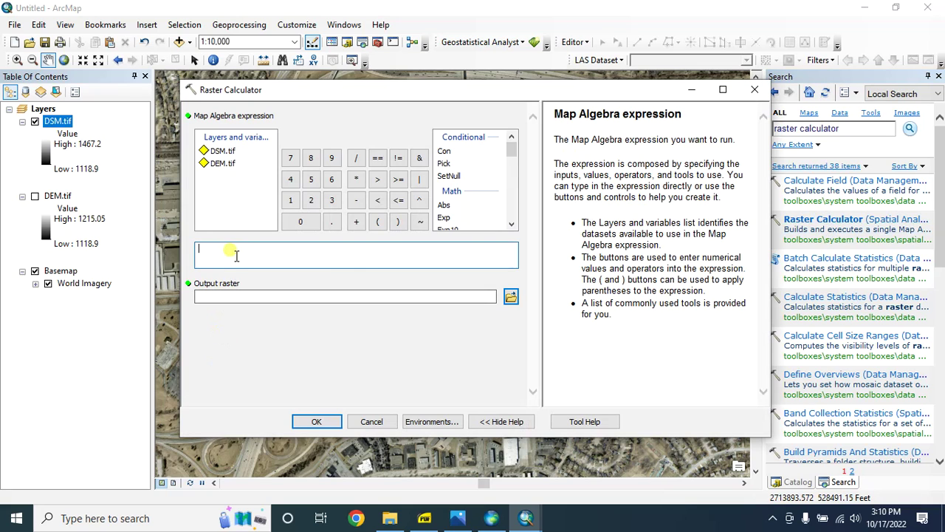
double_click(220, 152)
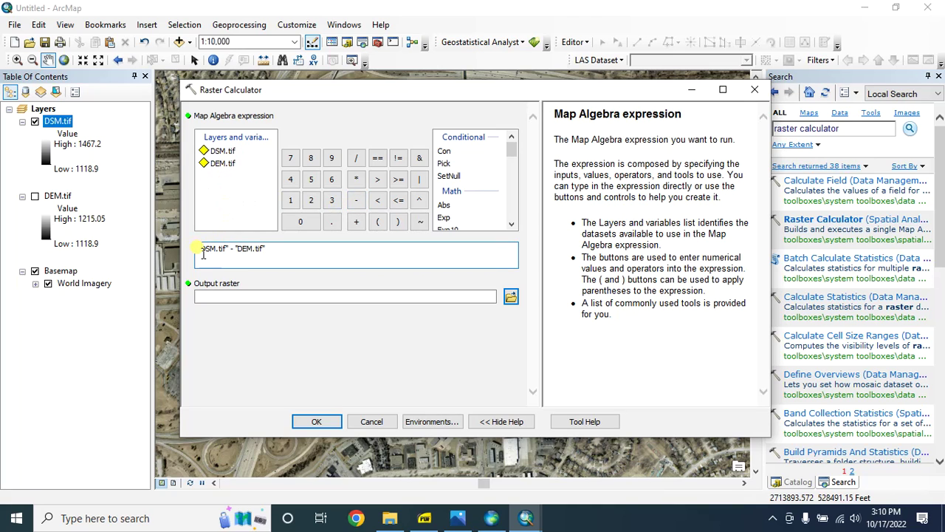
left_click(379, 221)
left_click(398, 221)
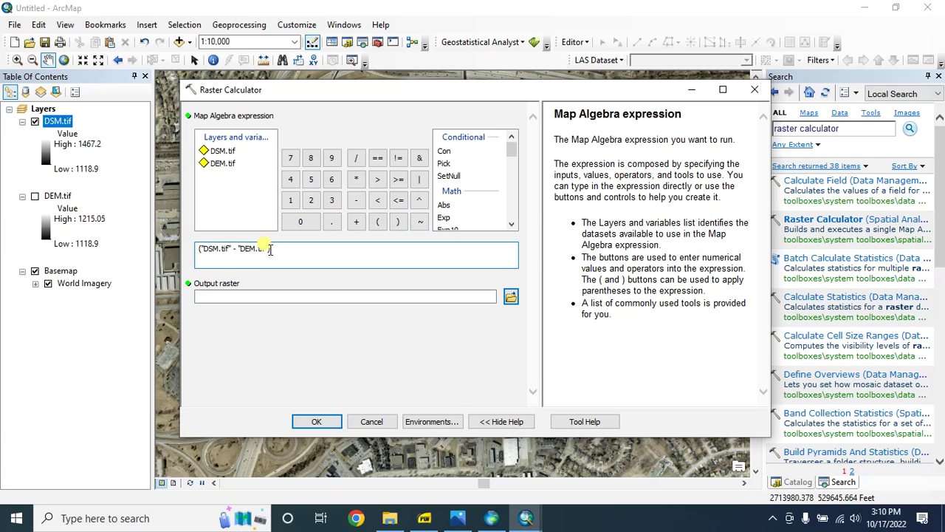
left_click(511, 296)
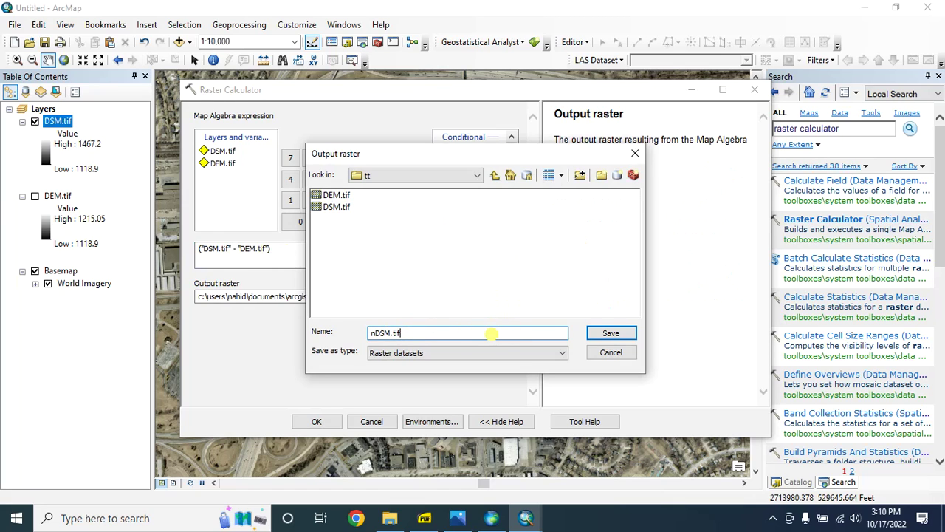
left_click(610, 334)
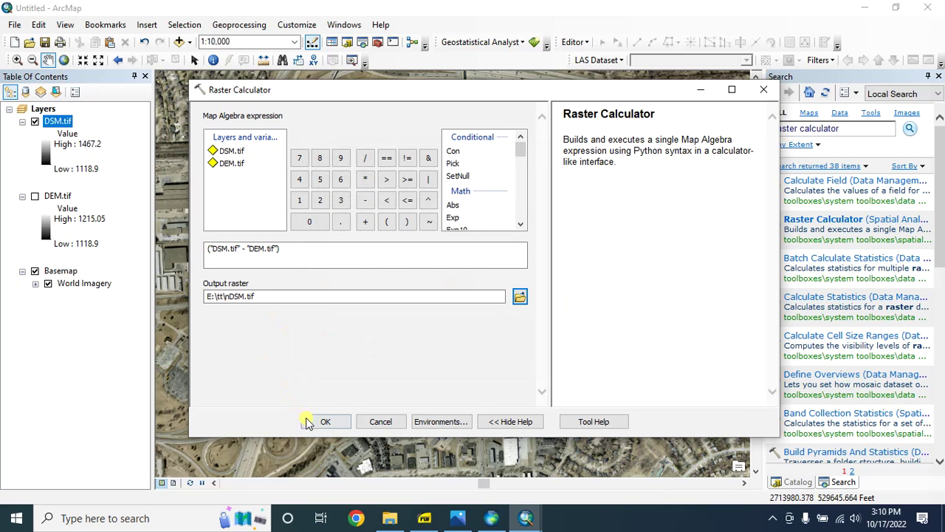
left_click(324, 422)
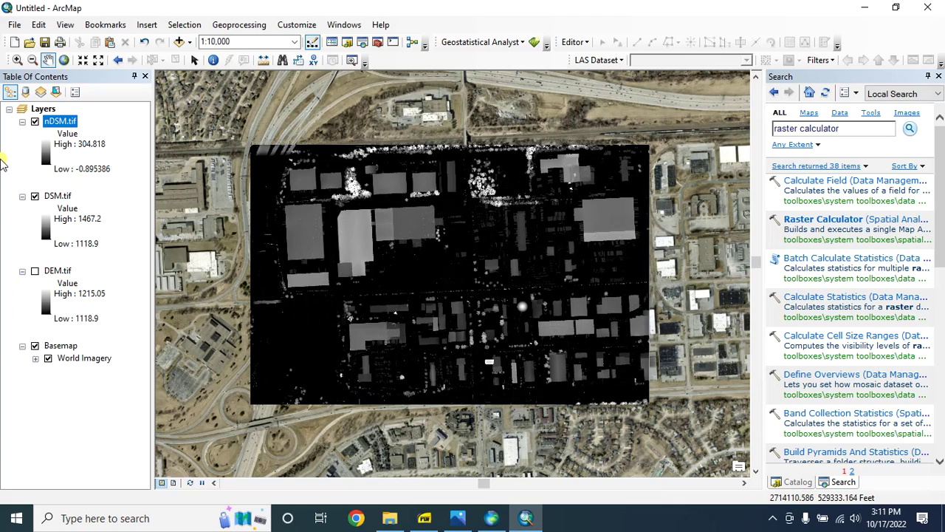
Hide the DSM.tif layer and select the nDSM.tif layer
left_click(34, 196)
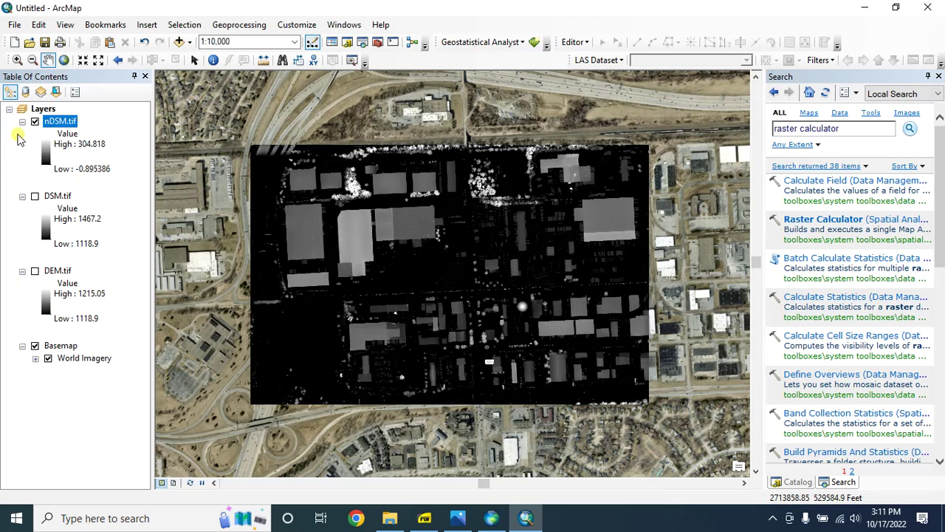
left_click(64, 125)
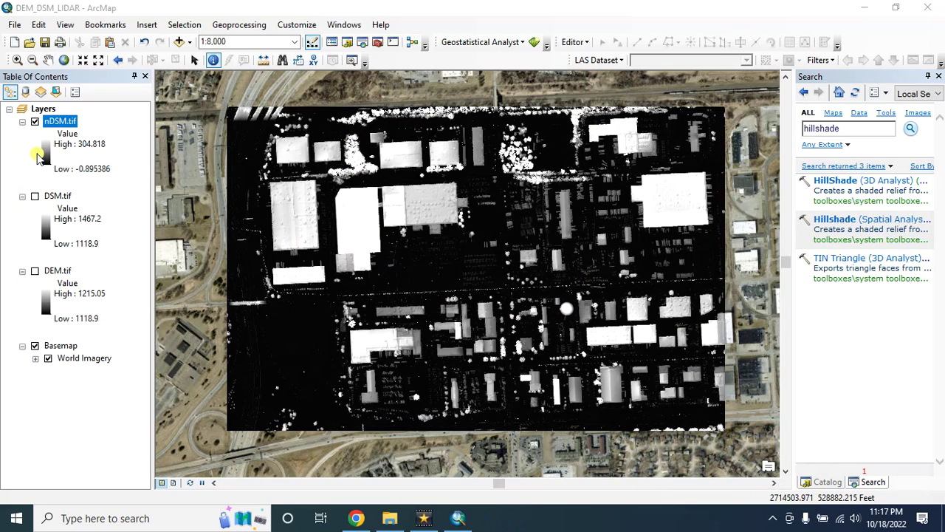
Switch nDSM.tif's symbology to a green-to-brown colour ramp
left_click(46, 153)
left_click(167, 204)
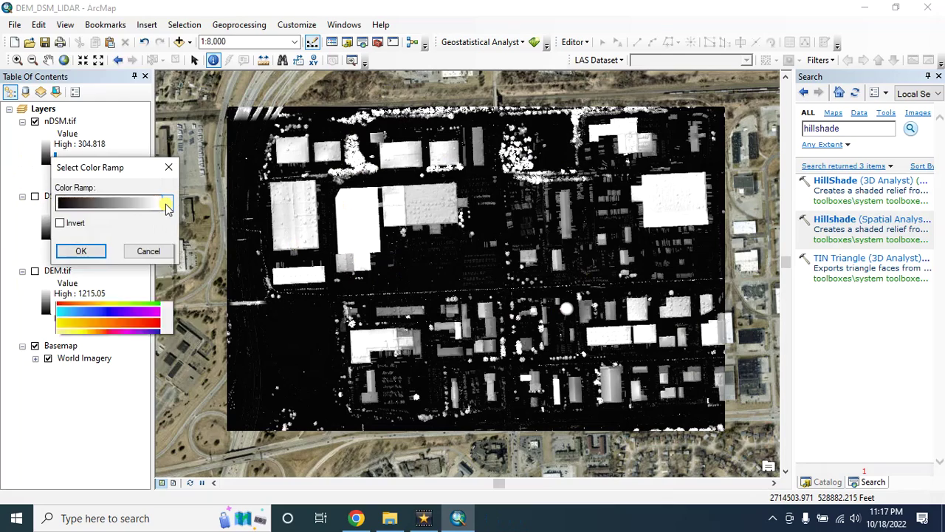
scroll(130, 177, "down", 1)
left_click(102, 160)
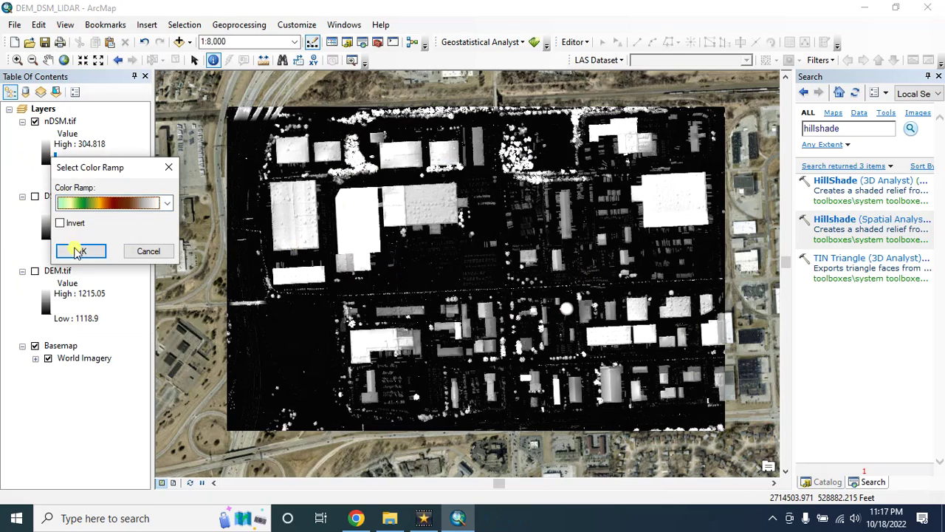
left_click(77, 251)
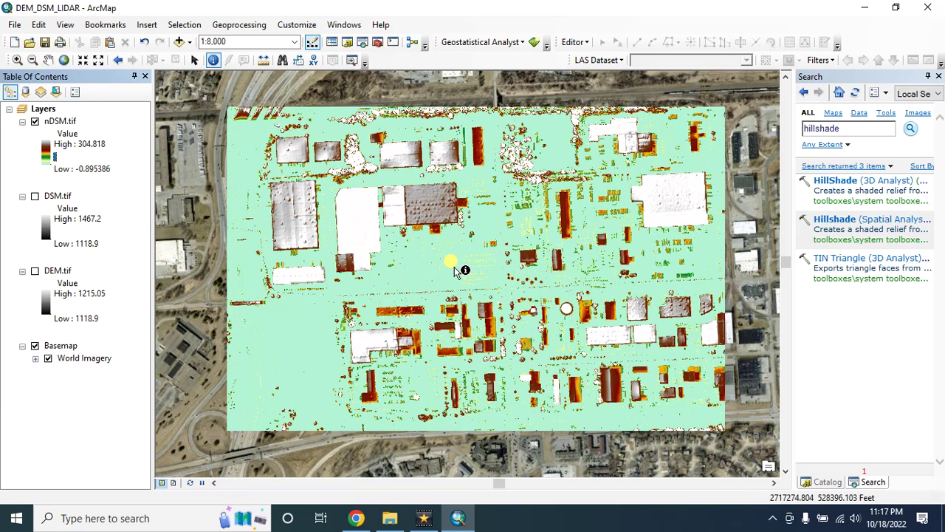
In the Spatial Analyst Hillshade tool, set DSM.tif as input and E:\tt\H1 as output
double_click(832, 224)
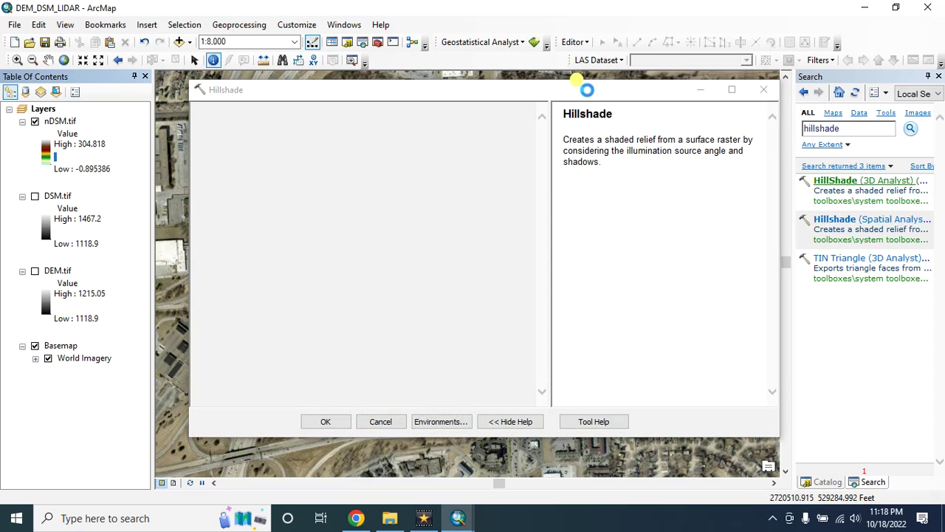
left_click_drag(574, 92, 526, 92)
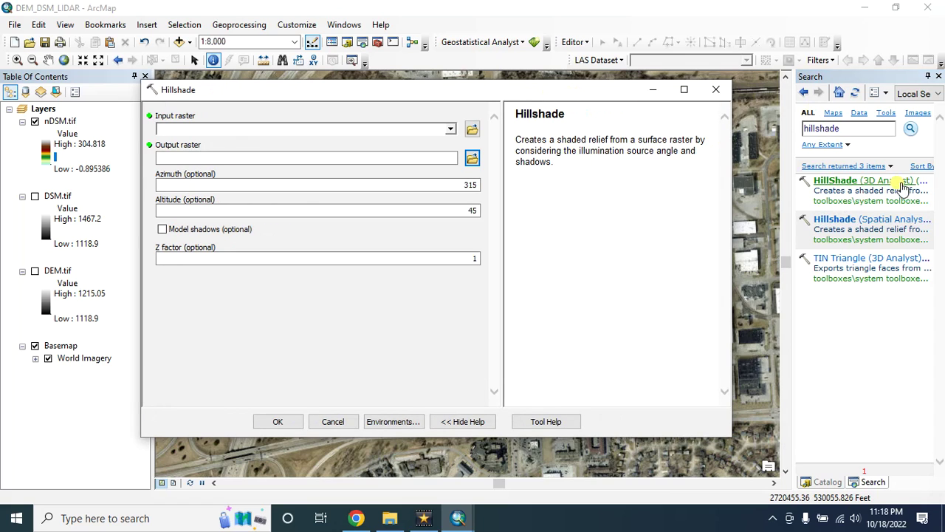
left_click_drag(401, 97, 417, 96)
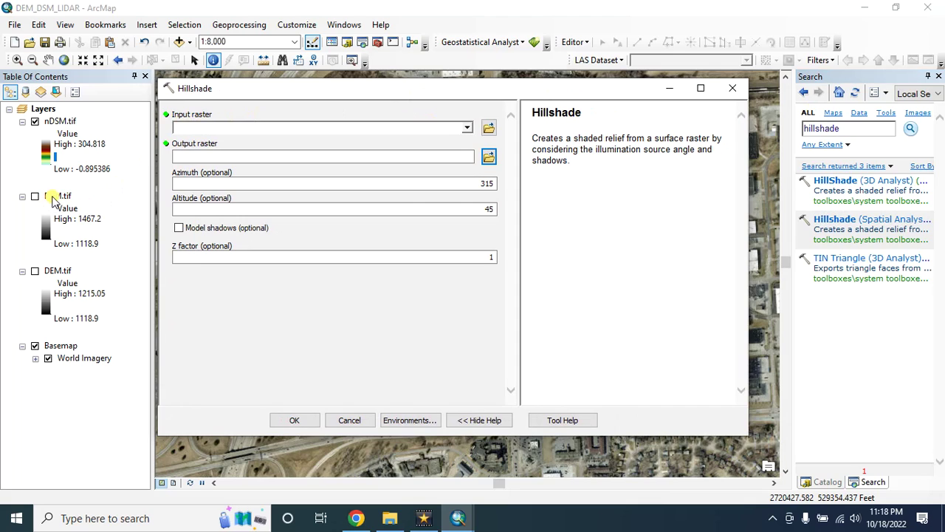
left_click(467, 128)
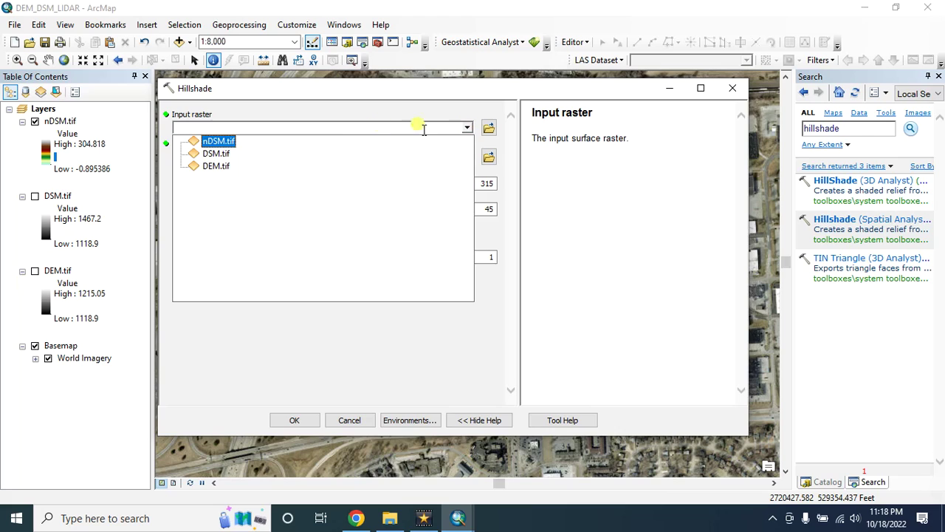
left_click(216, 153)
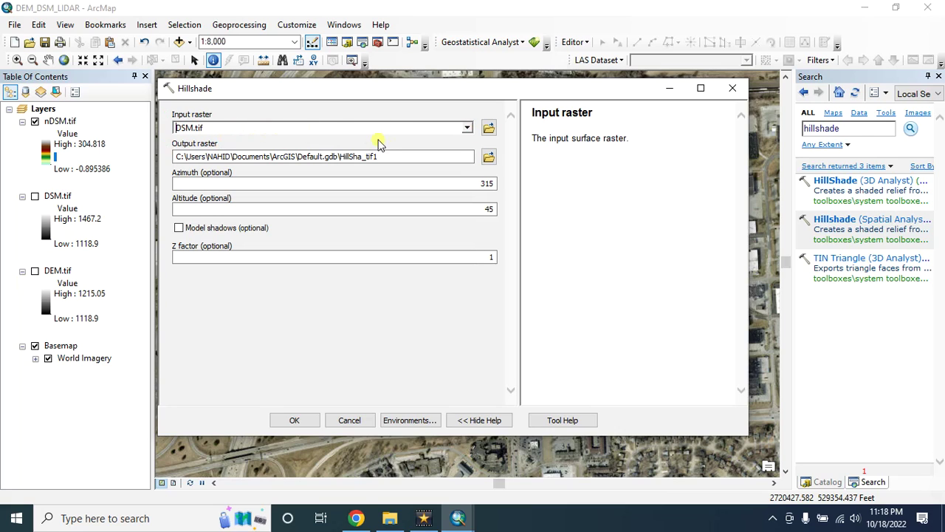
left_click(454, 160)
left_click(489, 156)
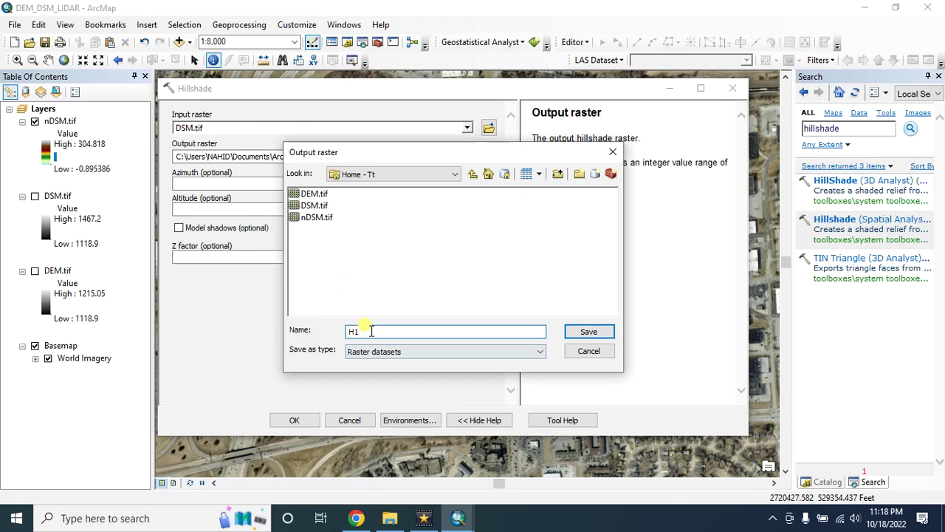
left_click(588, 332)
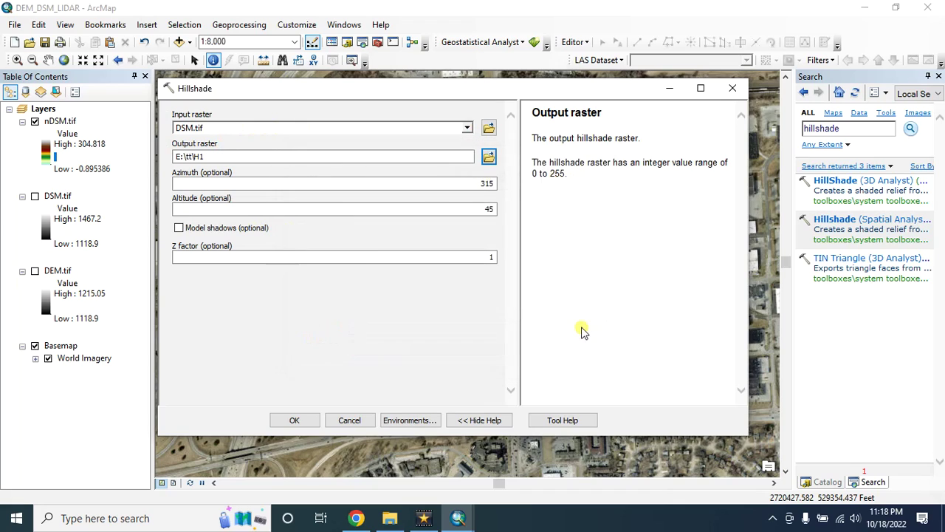
left_click_drag(289, 90, 310, 83)
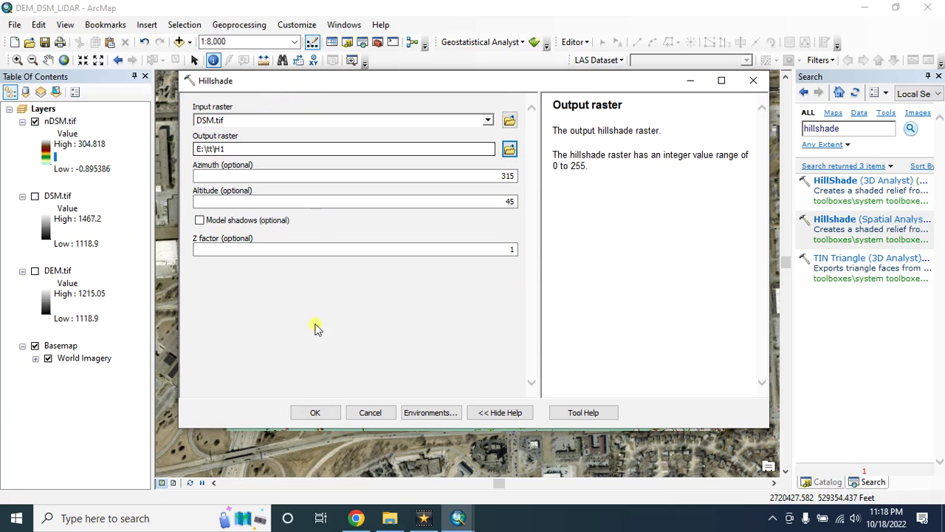
Run the hillshade to produce H1, then move nDSM.tif above H1 in the layer order
left_click(314, 413)
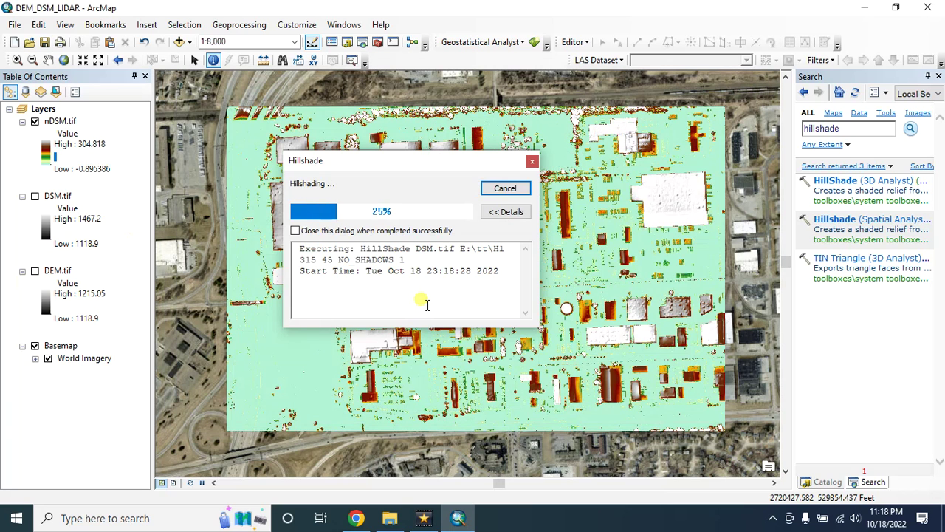
left_click(505, 189)
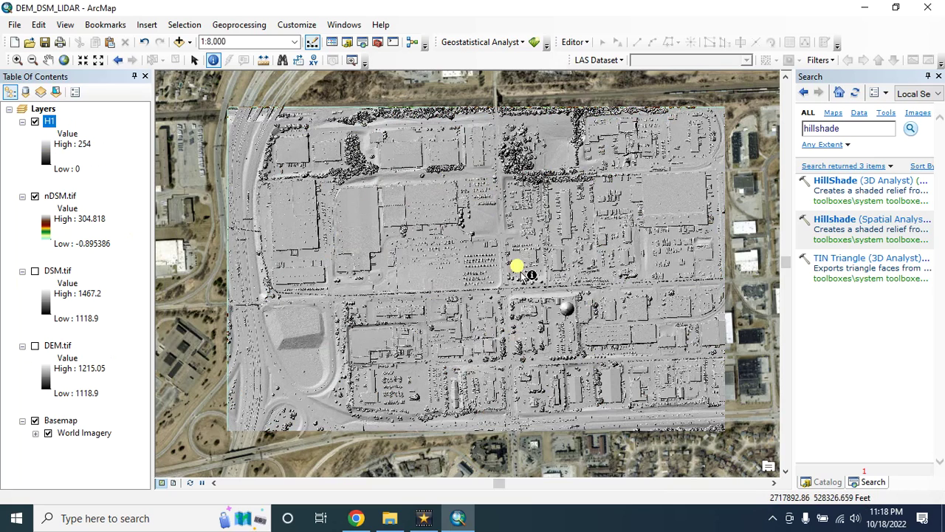
left_click(62, 197)
left_click_drag(65, 198, 64, 117)
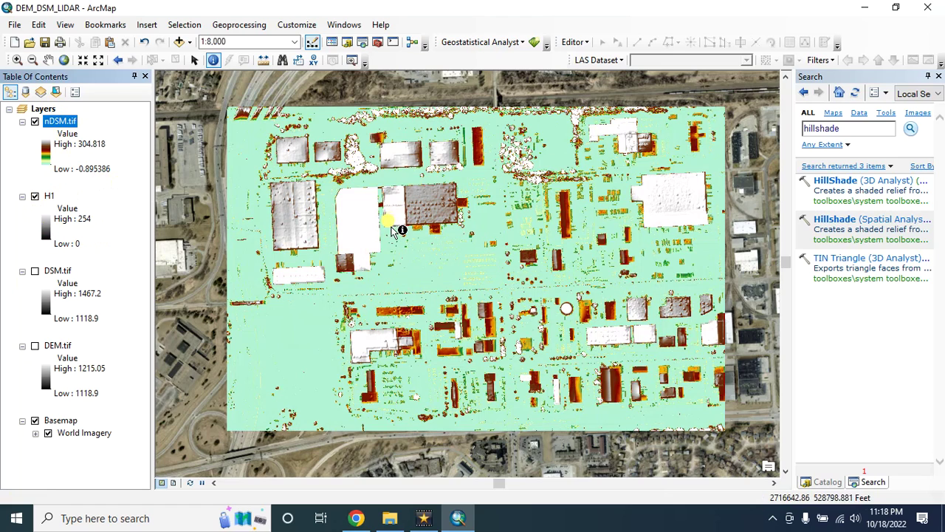
Set the nDSM.tif layer's display transparency to 50%
right_click(66, 121)
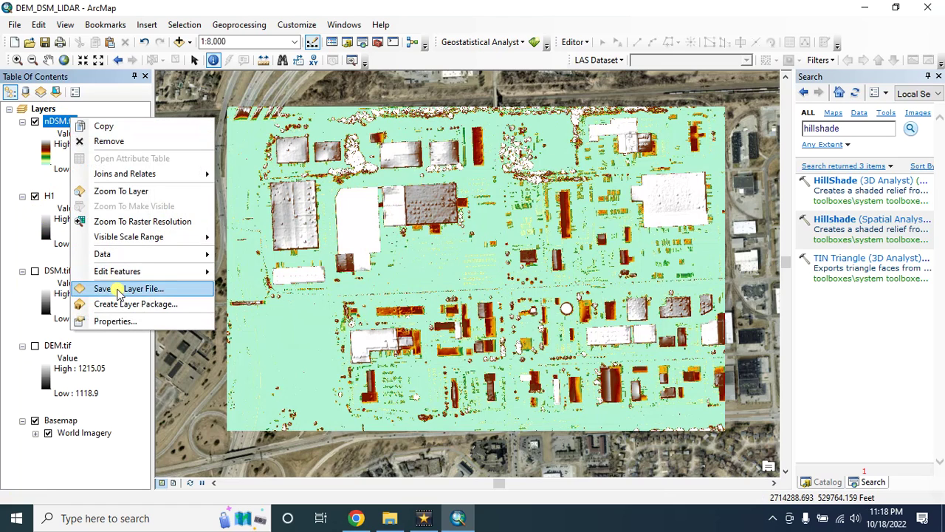
left_click(114, 321)
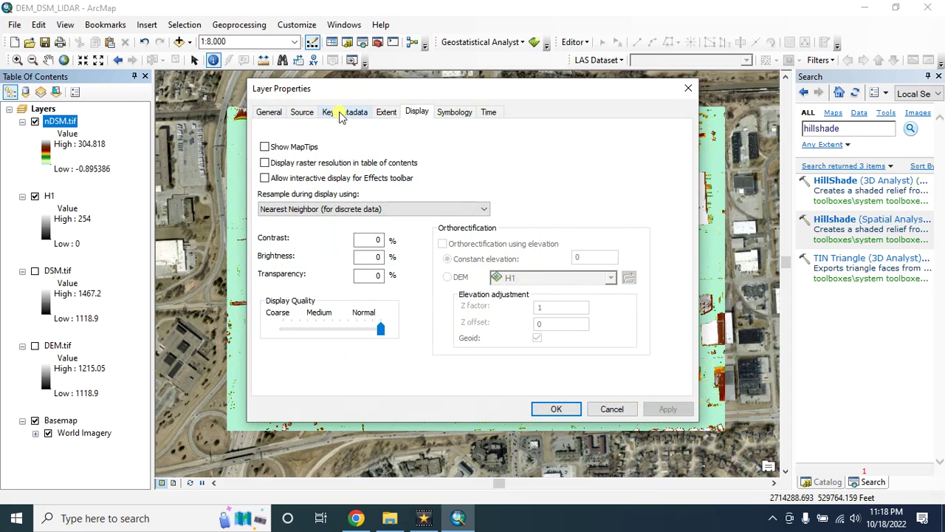
double_click(369, 274)
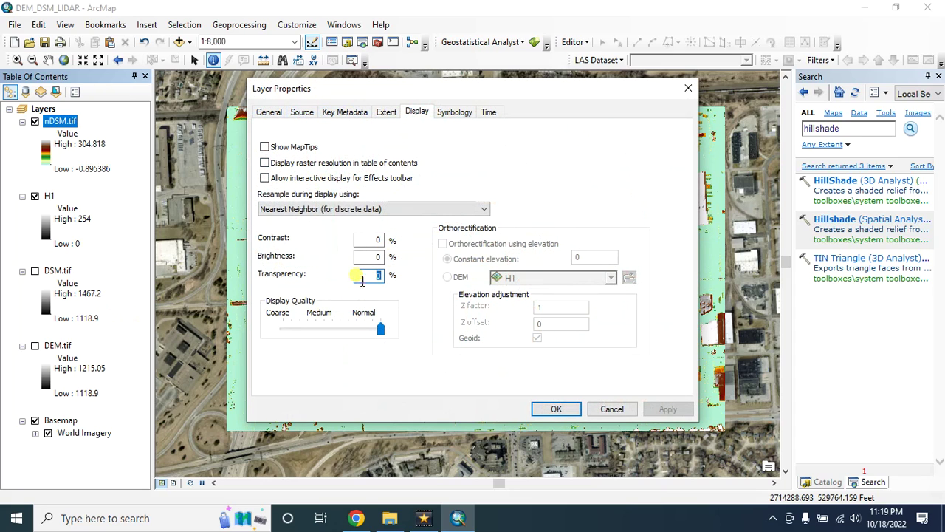
left_click(377, 275)
type("50")
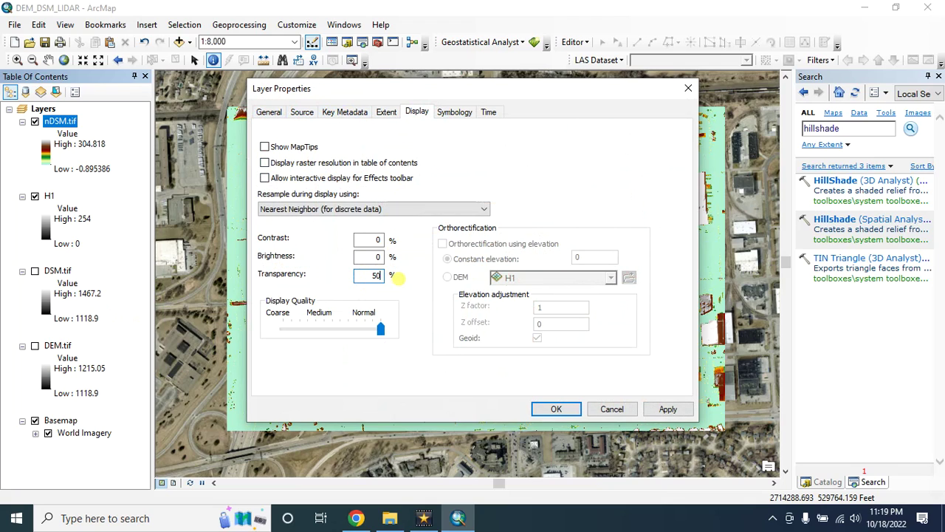
left_click(666, 410)
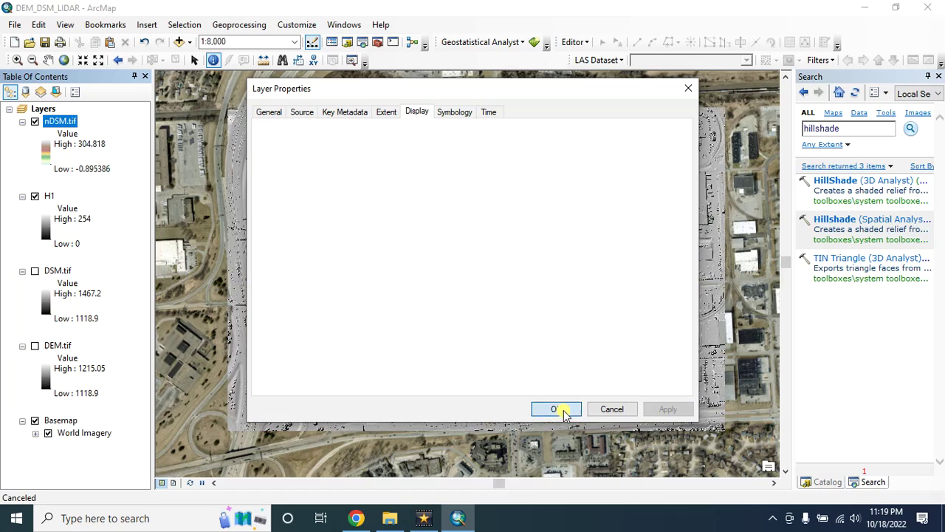
left_click(562, 409)
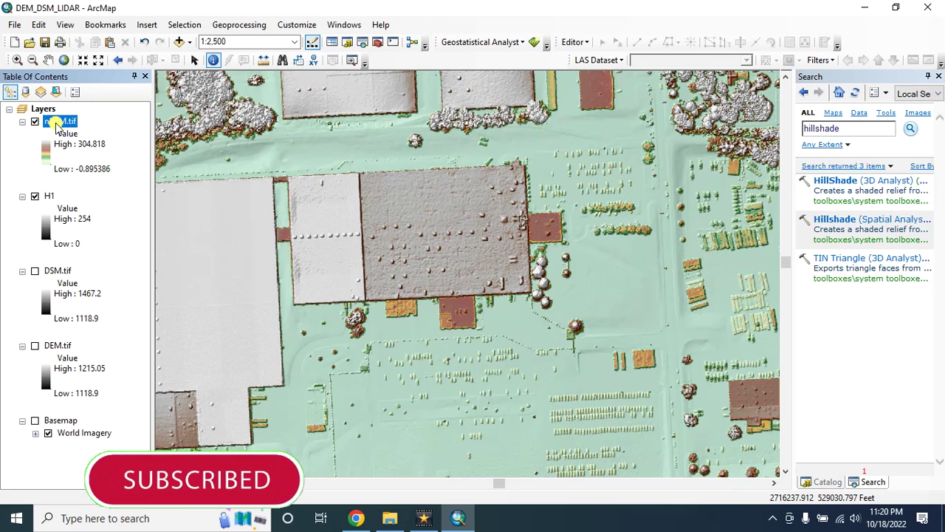
left_click(420, 212)
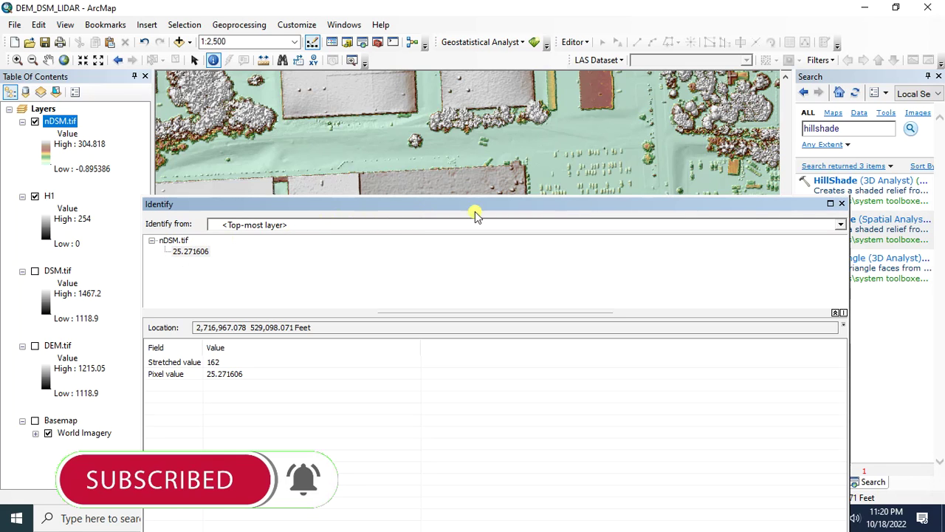
left_click(842, 204)
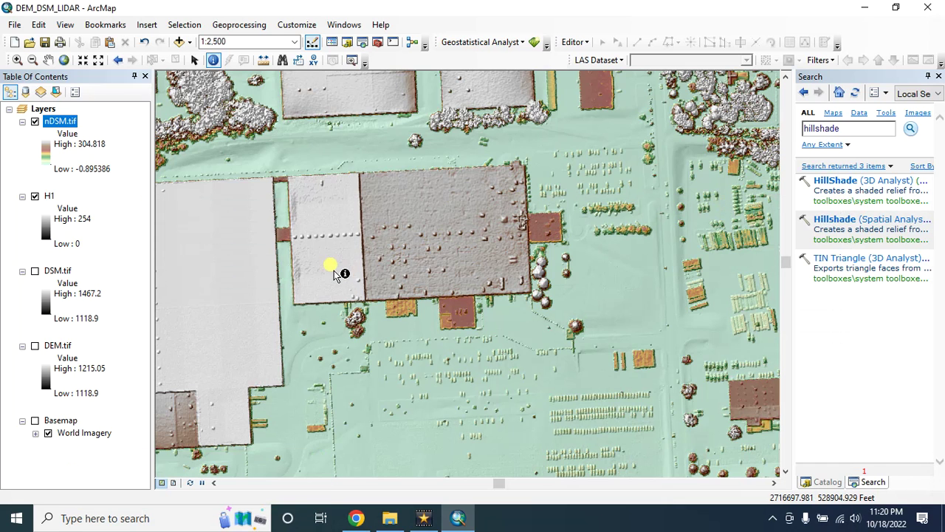
scroll(347, 266, "down", 3)
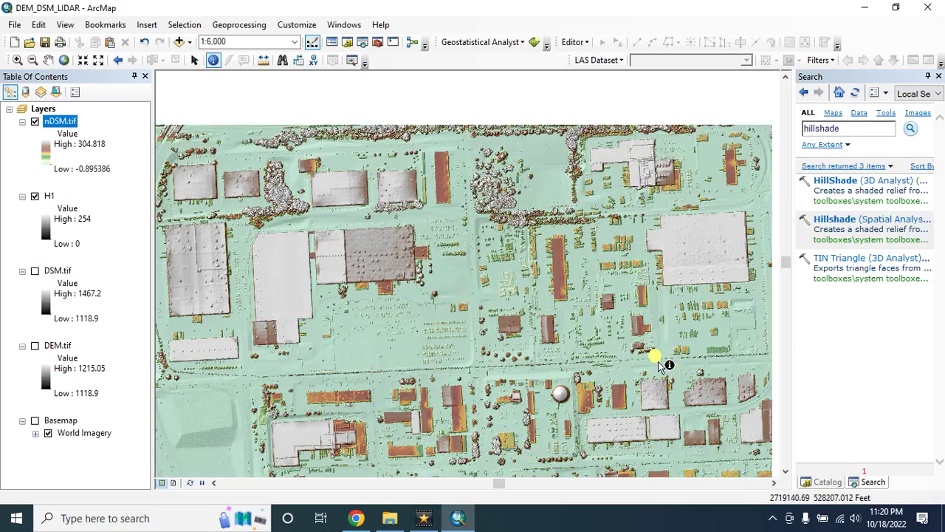
scroll(654, 360, "up", 2)
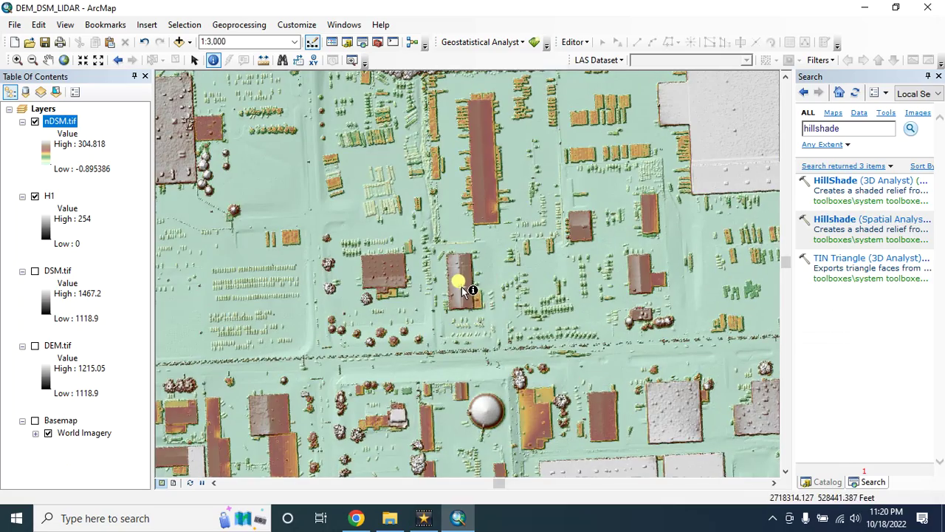
left_click(462, 289)
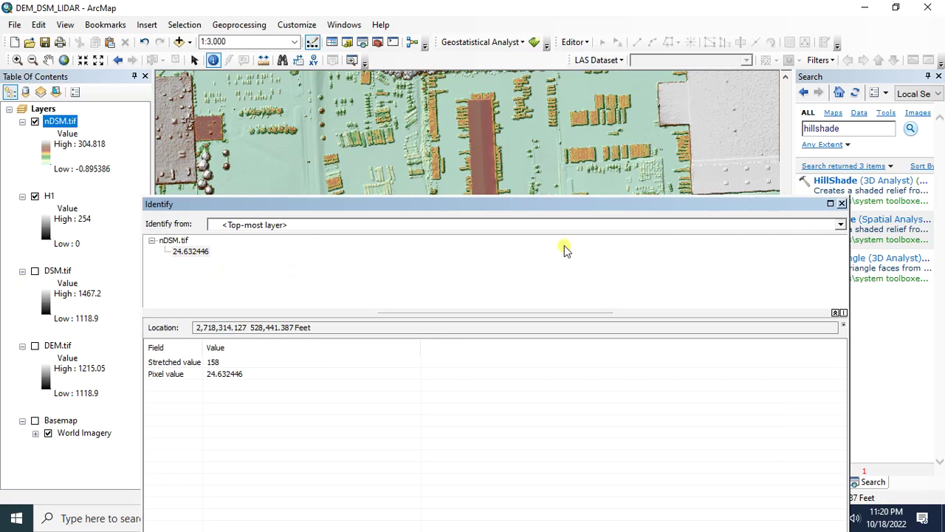
left_click(844, 205)
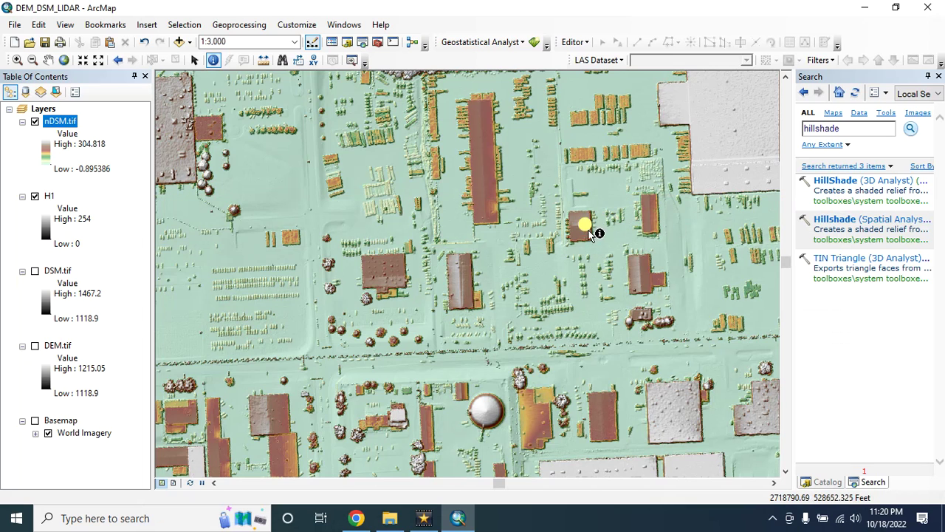
scroll(517, 237, "down", 3)
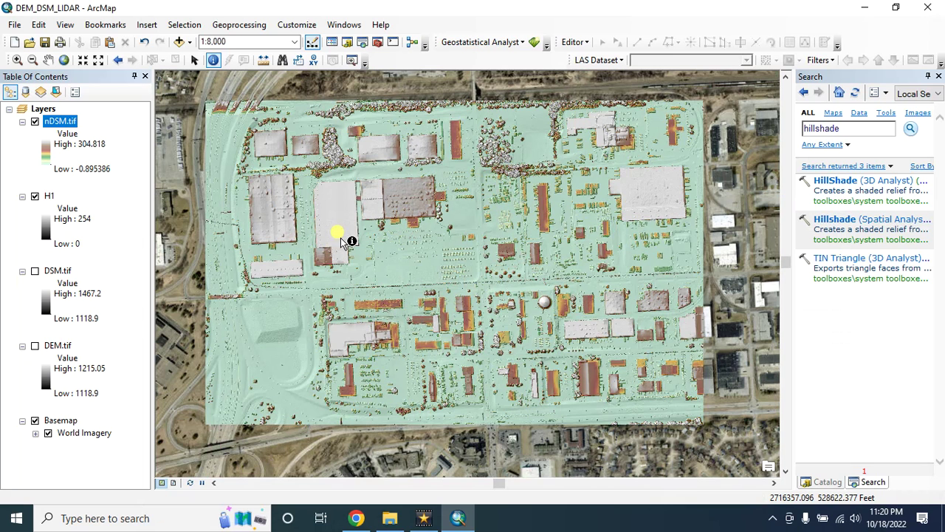